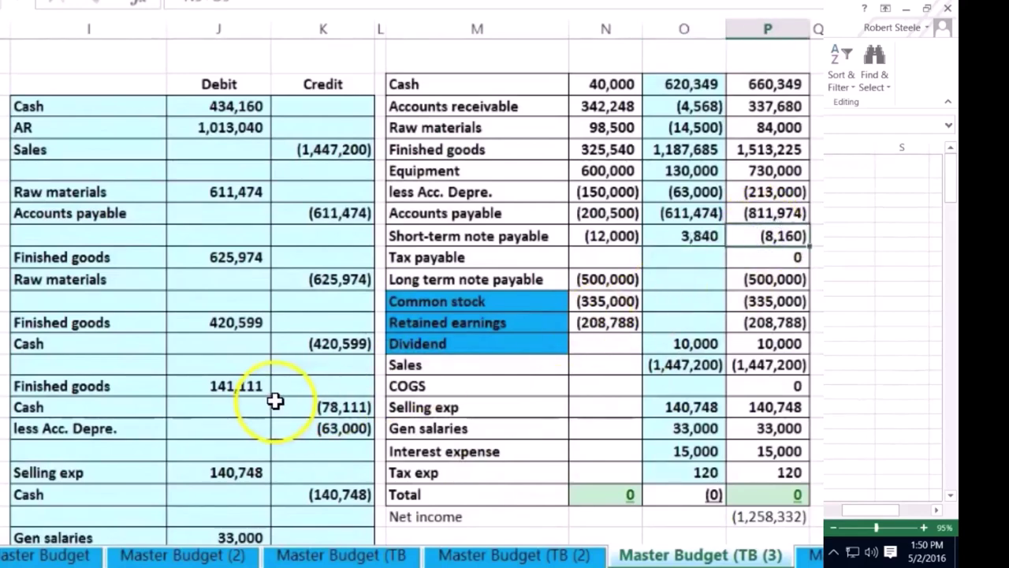
- Review the budgeted direct labor, goods manufactured and COGS figures, and confirm the first entry balances
{"action": "scroll", "coordinate": [278, 400], "scroll_direction": "down", "scroll_amount": 9}
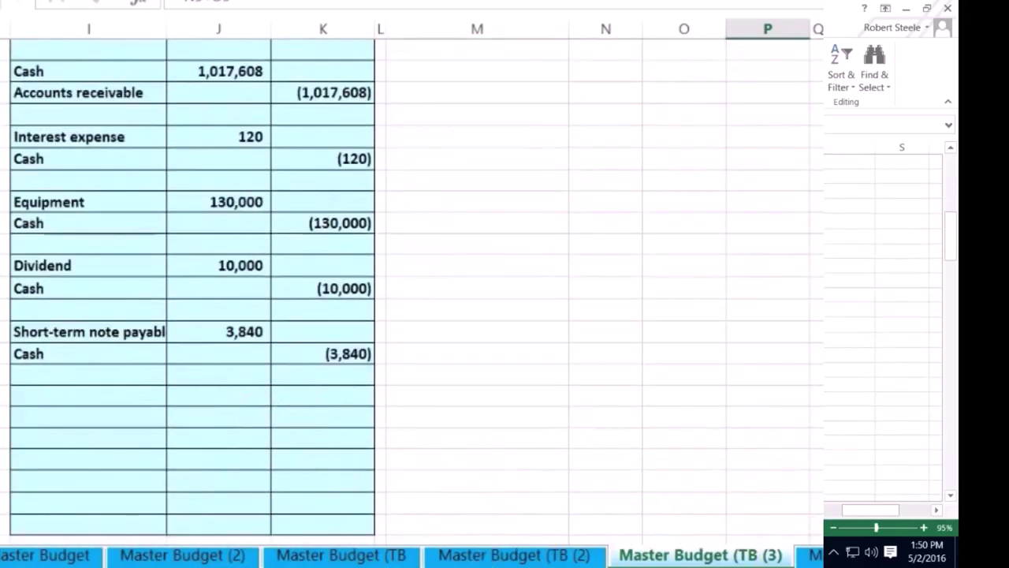
{"action": "left_click_drag", "start_coordinate": [850, 513], "coordinate": [834, 516]}
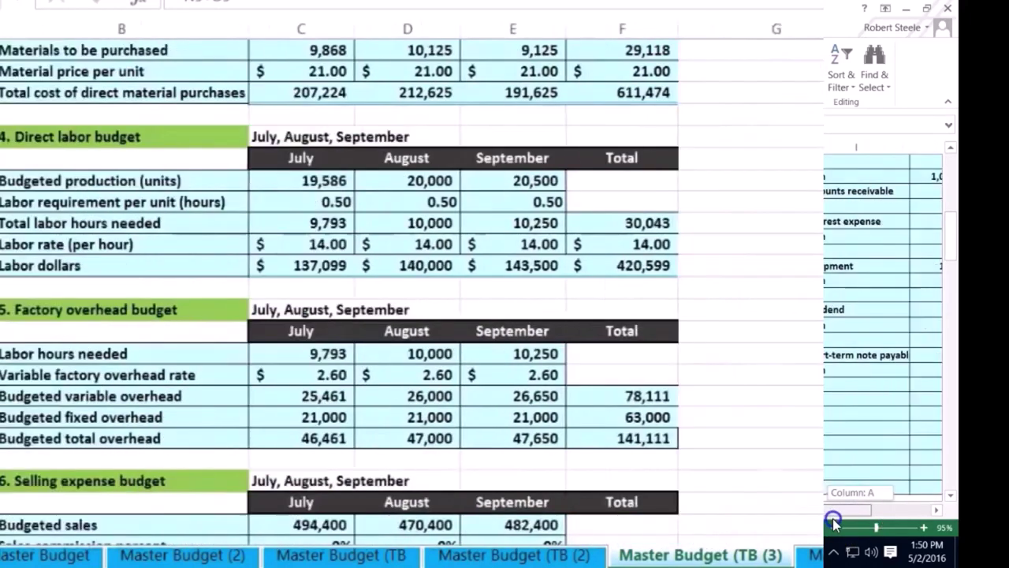
{"action": "scroll", "coordinate": [683, 338], "scroll_direction": "down", "scroll_amount": 6}
{"action": "scroll", "coordinate": [465, 441], "scroll_direction": "down", "scroll_amount": 8}
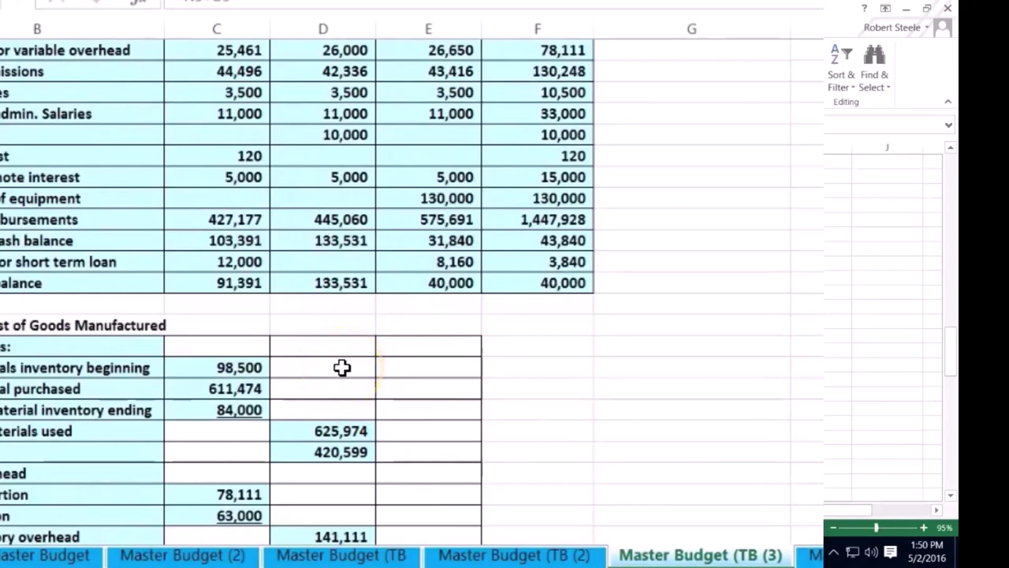
{"action": "scroll", "coordinate": [341, 367], "scroll_direction": "up", "scroll_amount": 1}
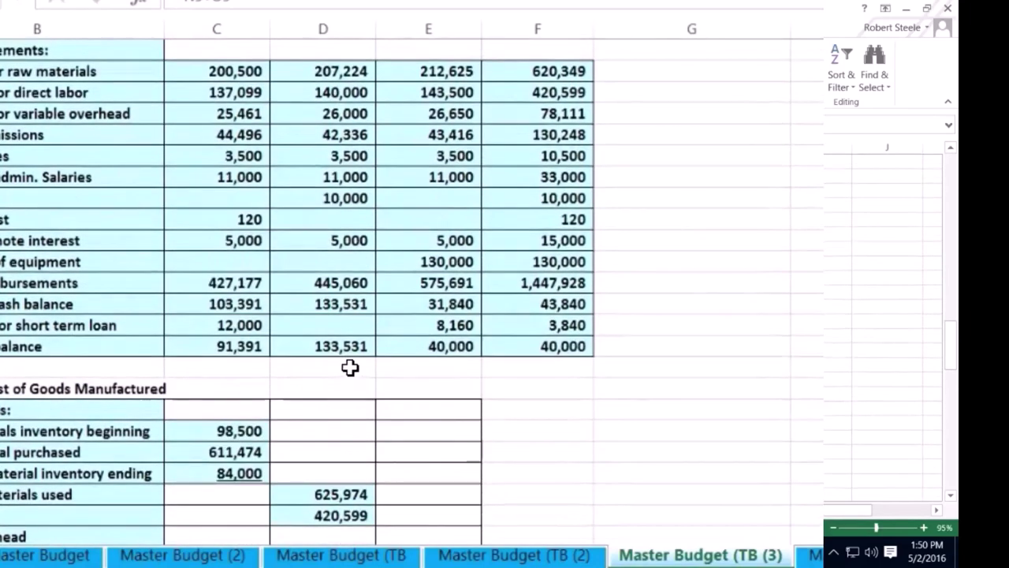
{"action": "scroll", "coordinate": [350, 367], "scroll_direction": "down", "scroll_amount": 4}
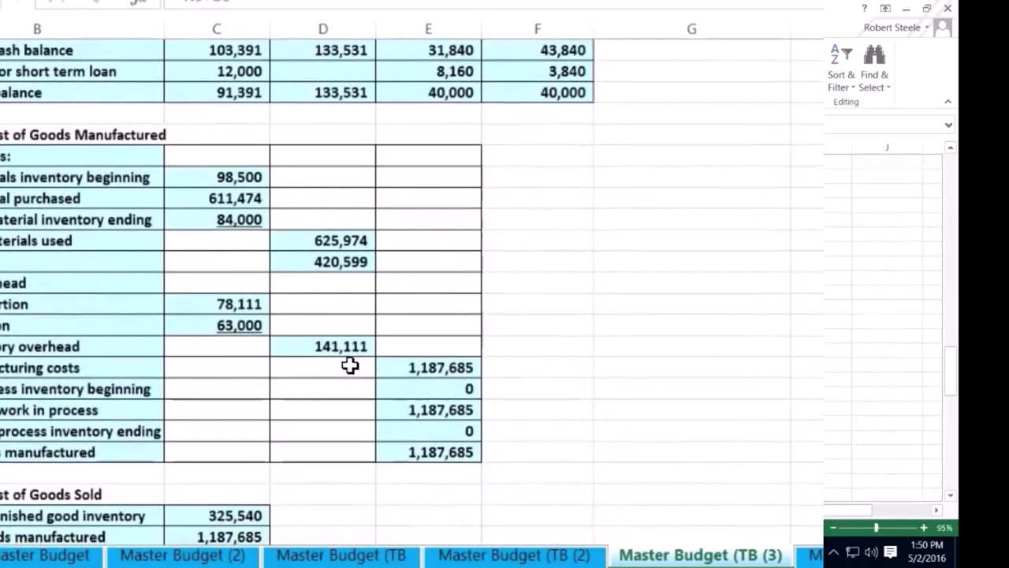
{"action": "left_click", "coordinate": [341, 262]}
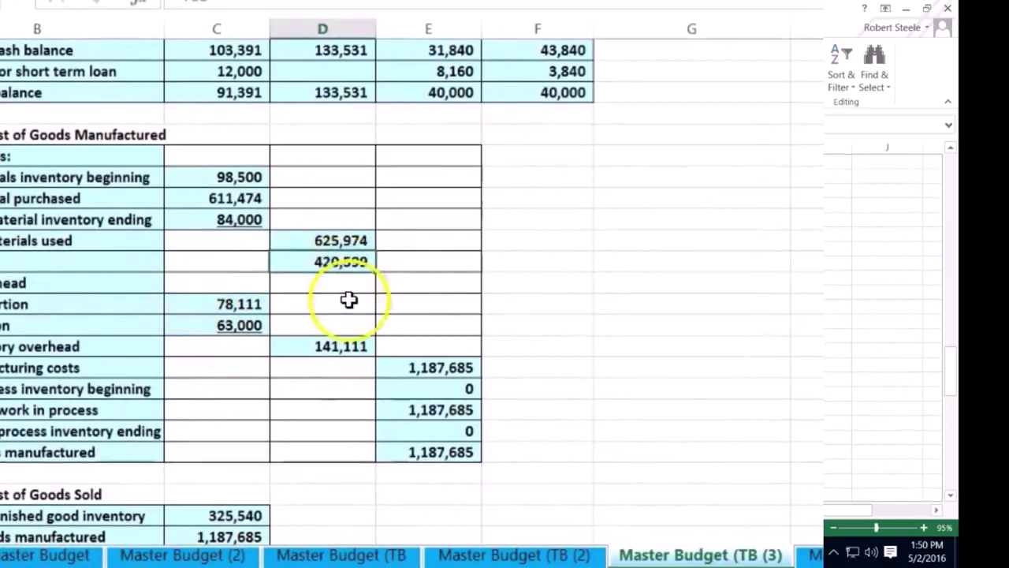
{"action": "left_click", "coordinate": [405, 450]}
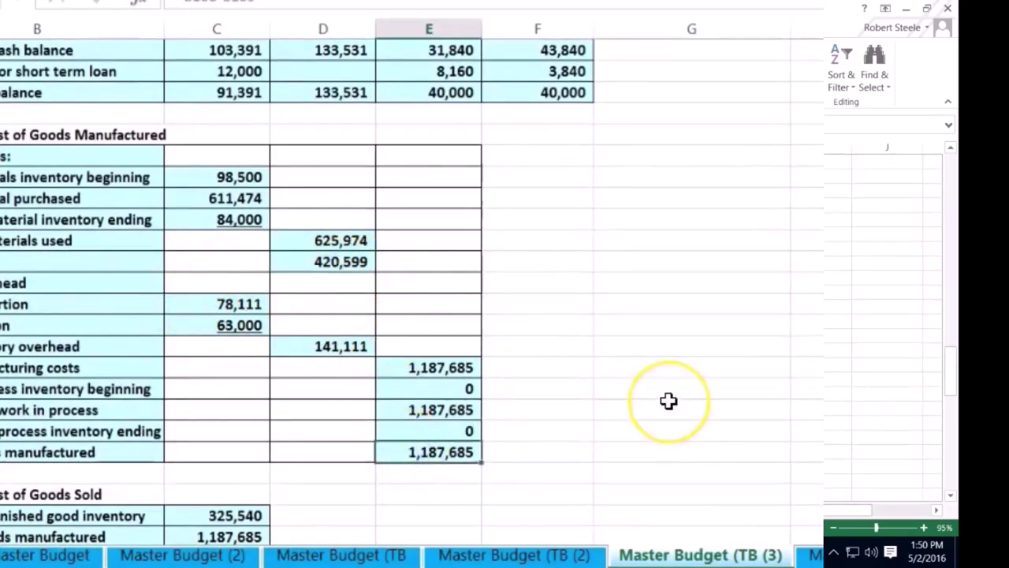
{"action": "scroll", "coordinate": [668, 401], "scroll_direction": "down", "scroll_amount": 3}
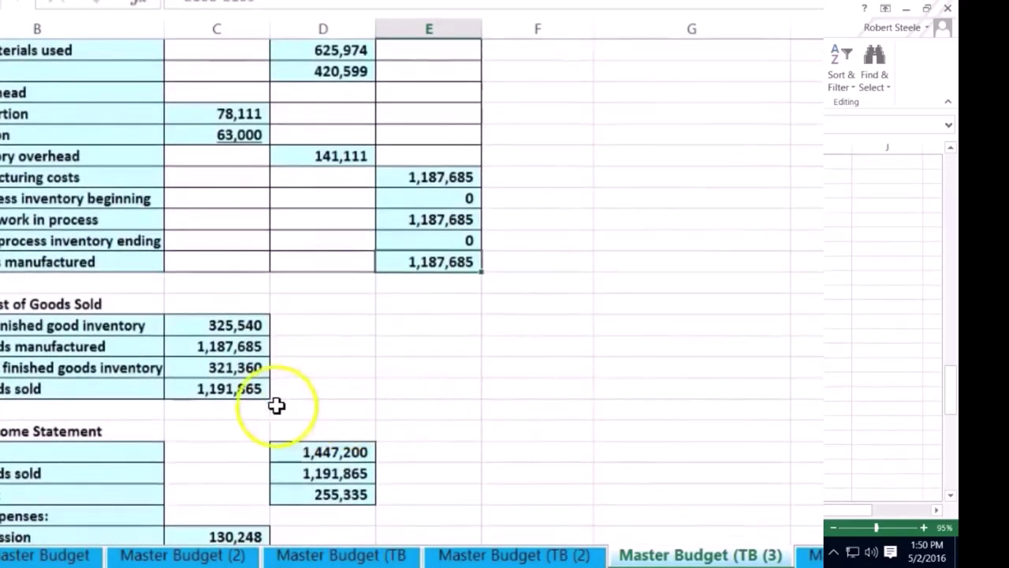
{"action": "left_click", "coordinate": [254, 396]}
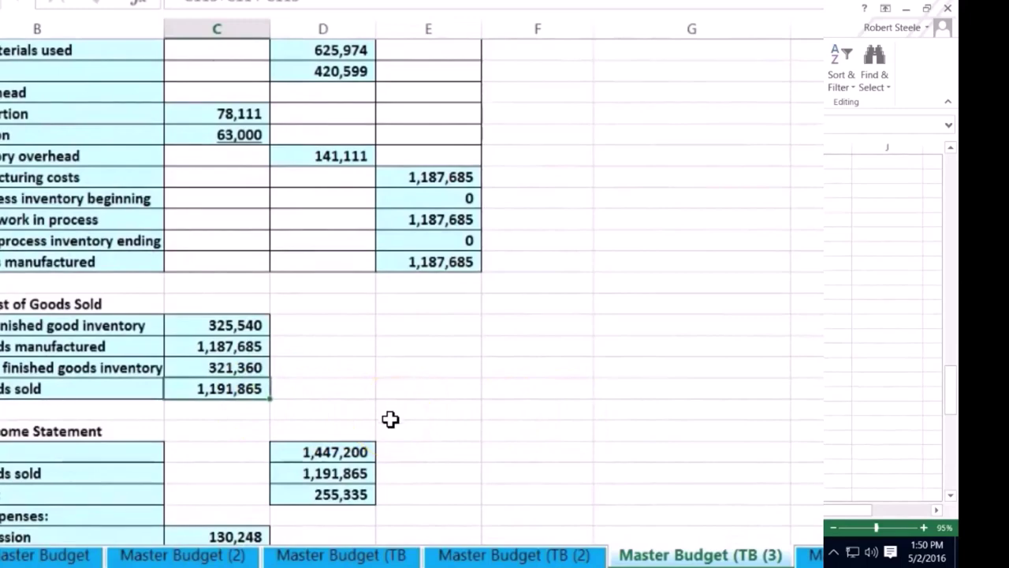
{"action": "scroll", "coordinate": [758, 408], "scroll_direction": "up", "scroll_amount": 20}
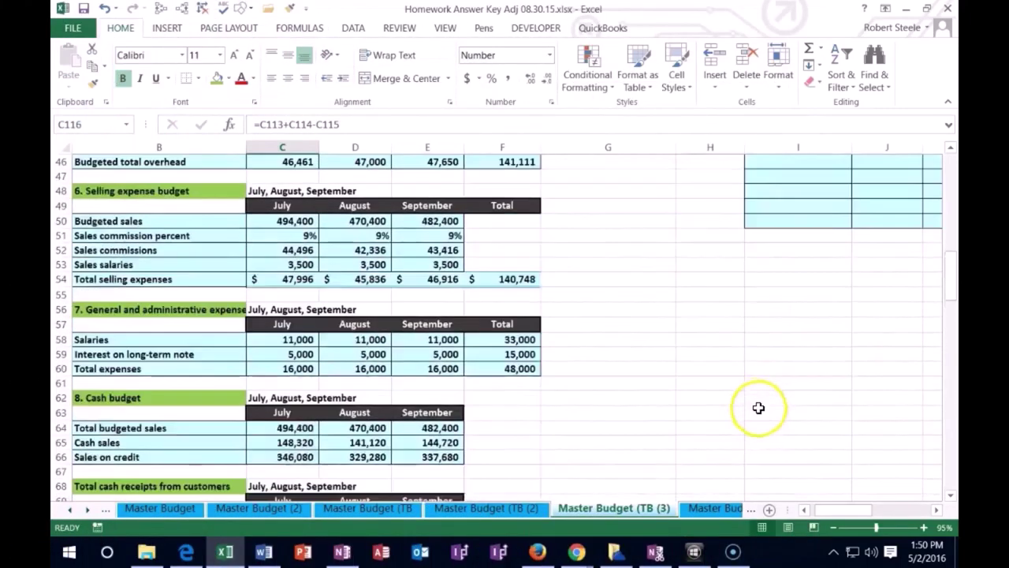
{"action": "scroll", "coordinate": [758, 407], "scroll_direction": "up", "scroll_amount": 7}
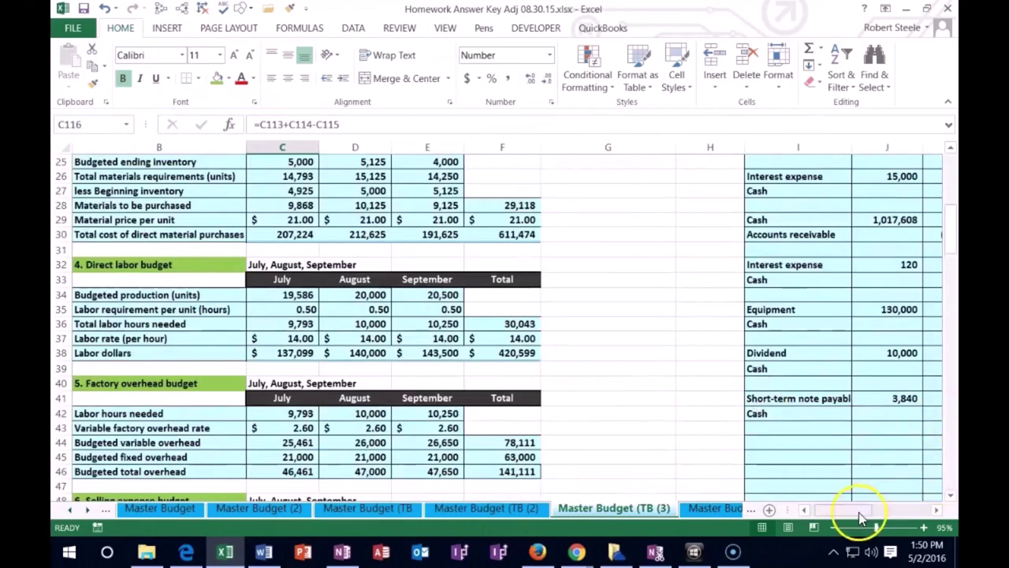
{"action": "left_click_drag", "start_coordinate": [861, 516], "coordinate": [875, 512]}
{"action": "scroll", "coordinate": [807, 442], "scroll_direction": "up", "scroll_amount": 8}
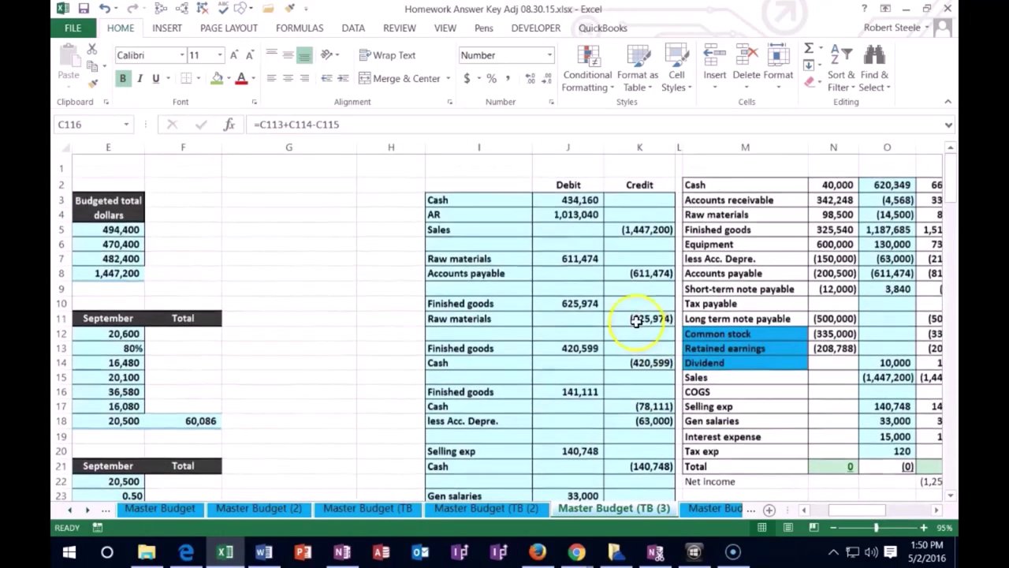
{"action": "left_click_drag", "start_coordinate": [461, 200], "coordinate": [631, 235]}
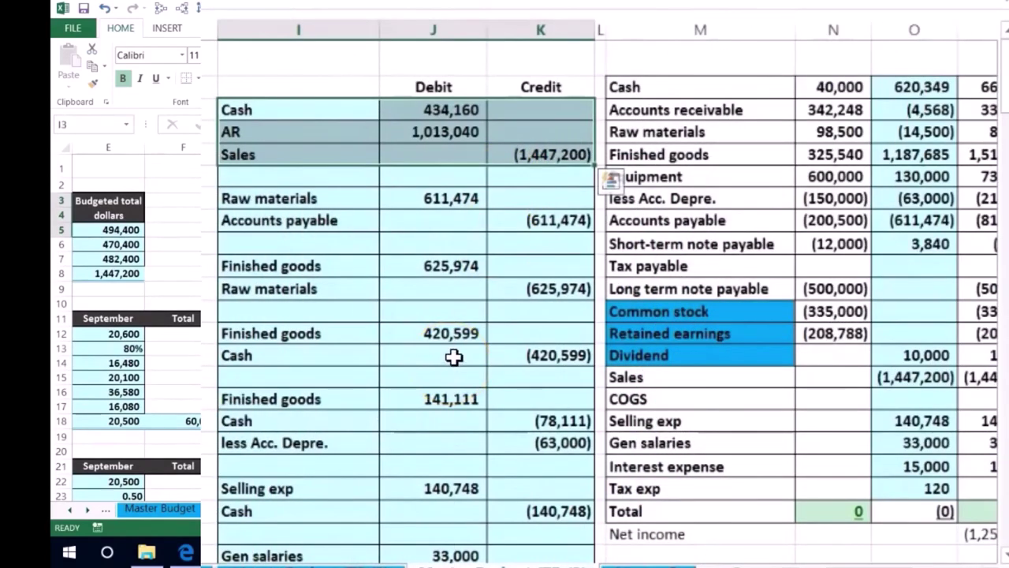
- Copy the Finished goods and COGS account labels into the new entry's lines I45 and I44
{"action": "left_click", "coordinate": [659, 154]}
{"action": "right_click", "coordinate": [662, 152]}
{"action": "left_click", "coordinate": [674, 183]}
{"action": "scroll", "coordinate": [464, 365], "scroll_direction": "down", "scroll_amount": 10}
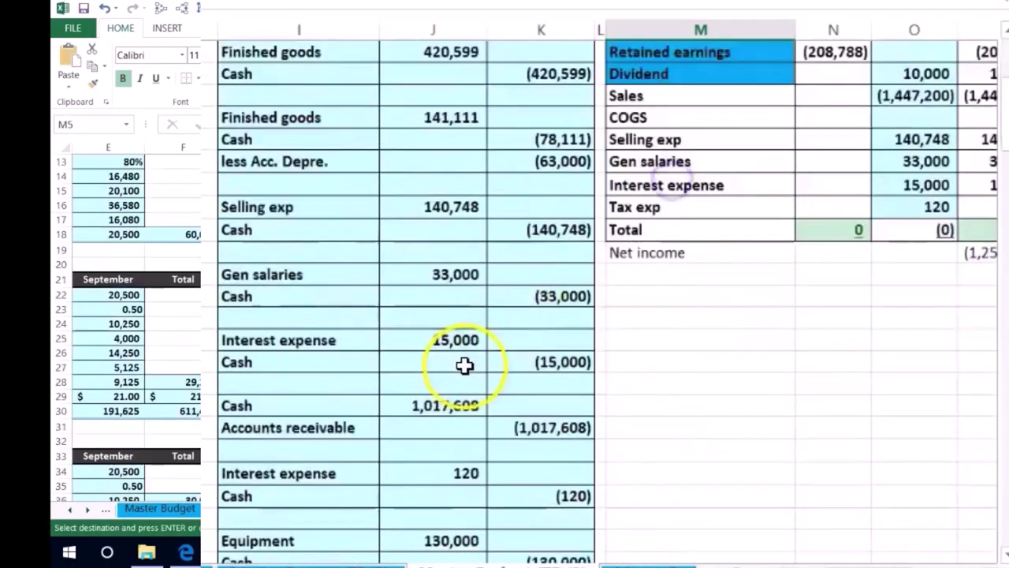
{"action": "left_click", "coordinate": [266, 340]}
{"action": "left_click", "coordinate": [263, 363]}
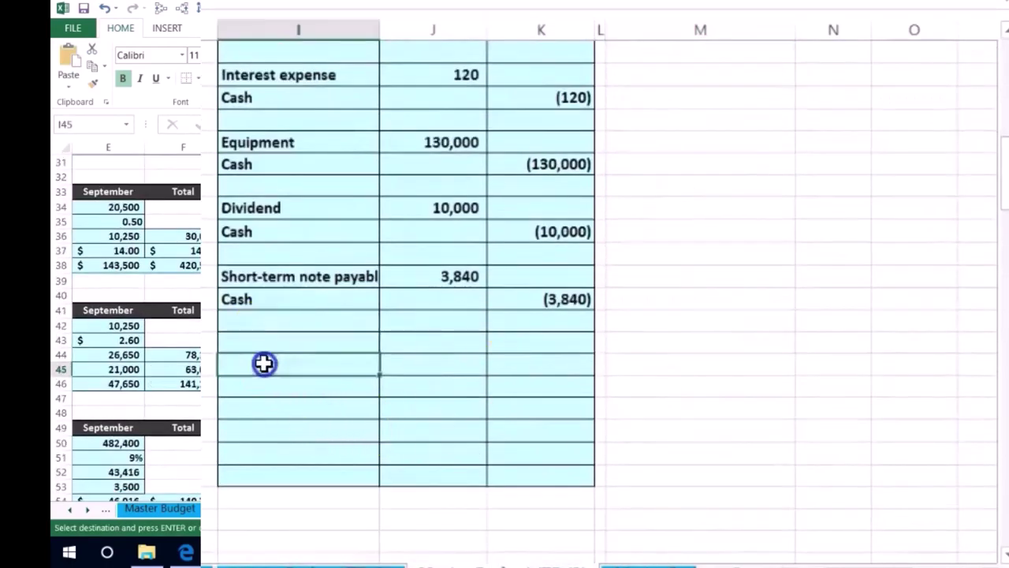
{"action": "right_click", "coordinate": [263, 362]}
{"action": "left_click", "coordinate": [352, 7]}
{"action": "scroll", "coordinate": [719, 188], "scroll_direction": "up", "scroll_amount": 10}
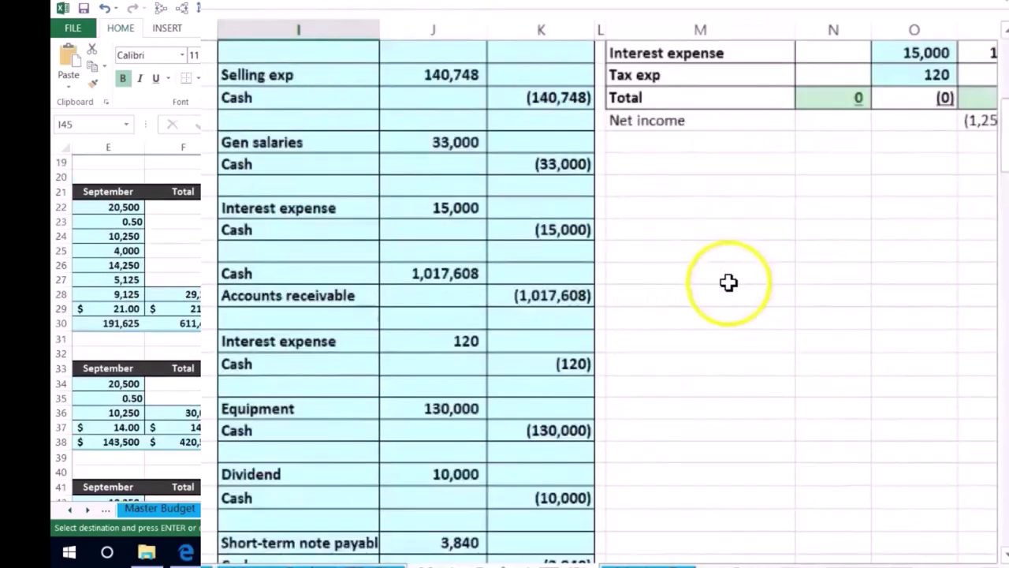
{"action": "left_click", "coordinate": [669, 250]}
{"action": "right_click", "coordinate": [669, 251]}
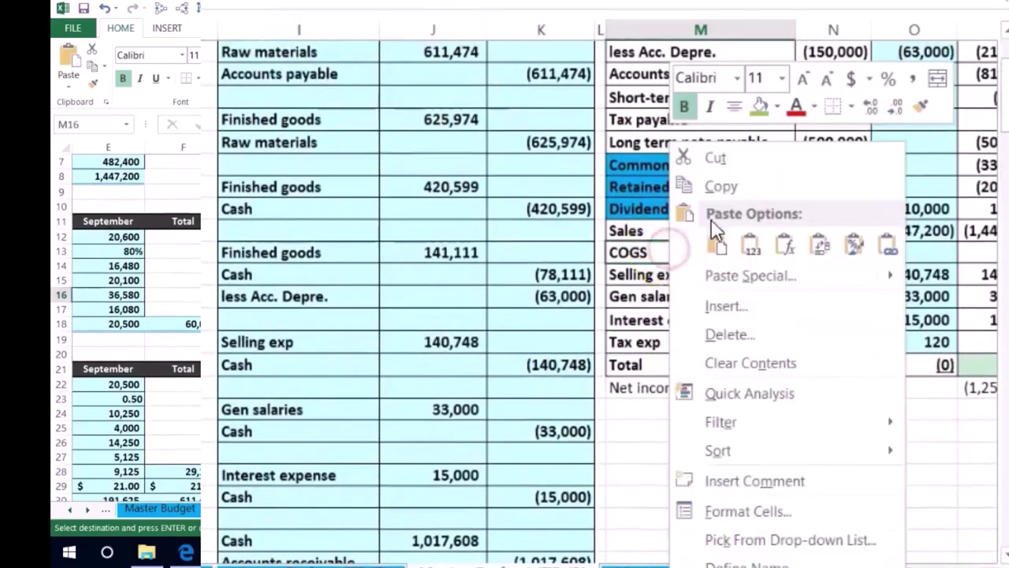
{"action": "left_click", "coordinate": [721, 186]}
{"action": "scroll", "coordinate": [405, 370], "scroll_direction": "down", "scroll_amount": 10}
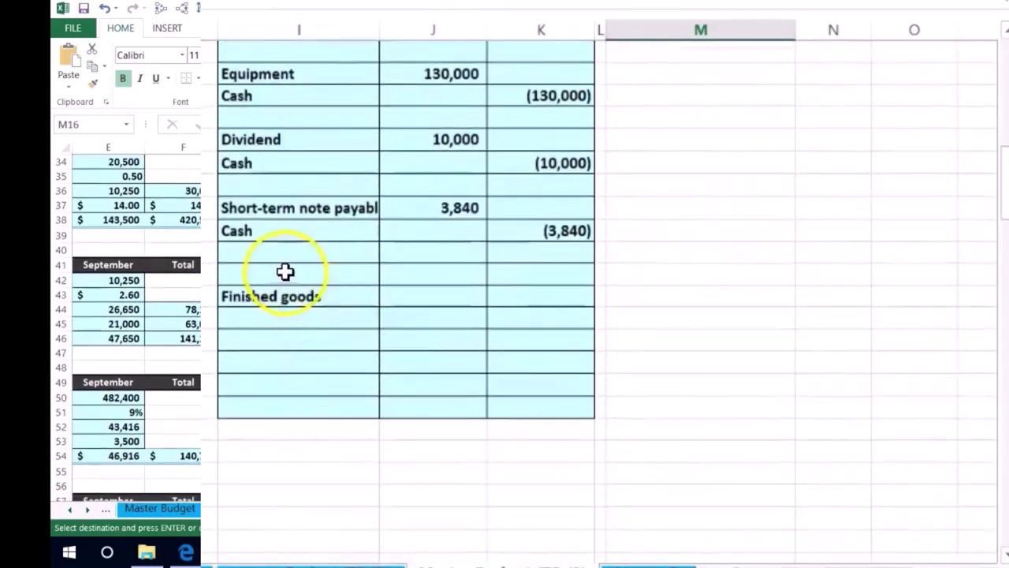
{"action": "right_click", "coordinate": [285, 271]}
{"action": "left_click", "coordinate": [357, 246]}
- Enter =C116 in J44 for the COGS 1,191,865 debit and =-J44 in K45 for Finished goods
{"action": "left_click", "coordinate": [414, 276]}
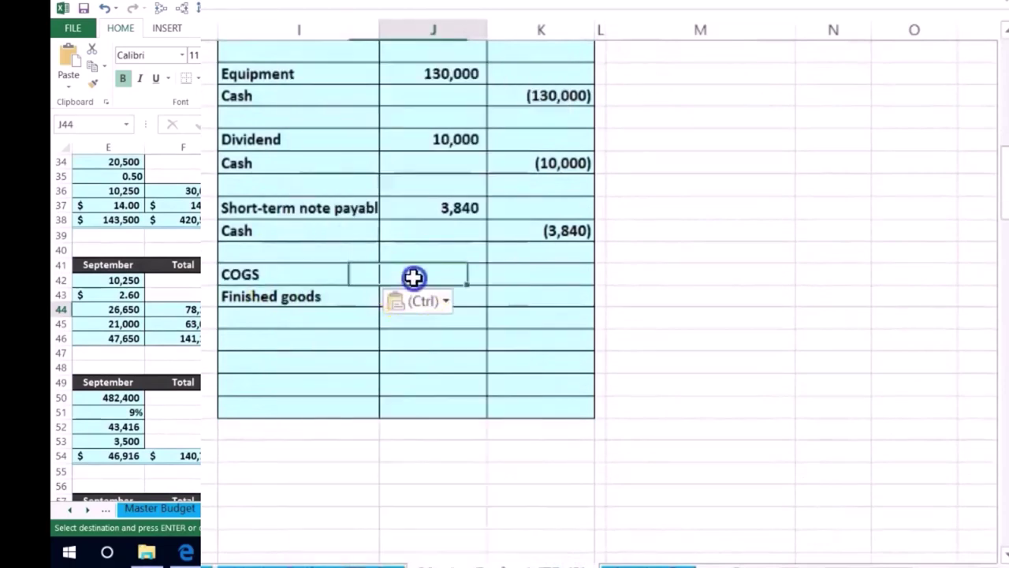
{"action": "type", "text": "="}
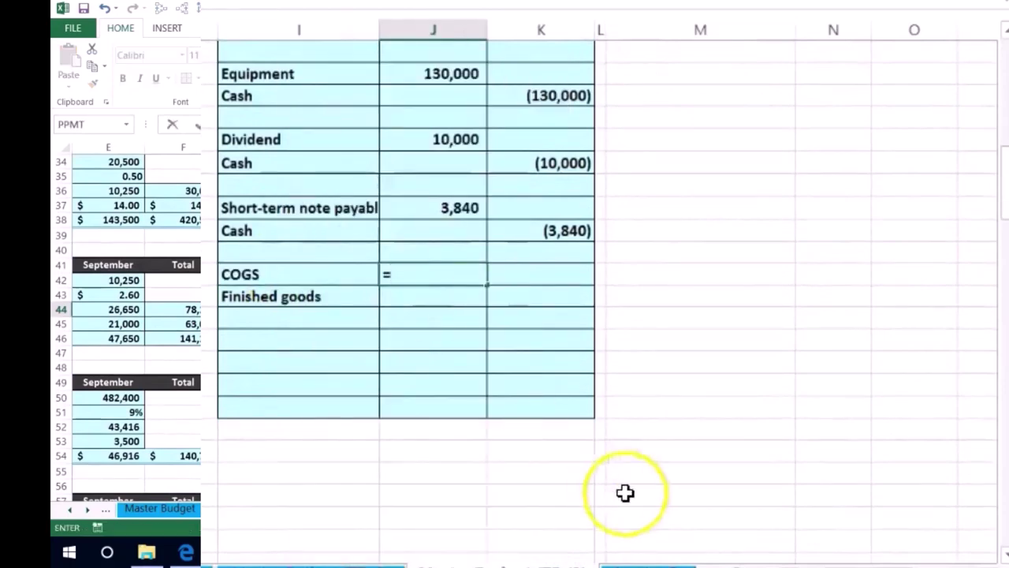
{"action": "left_click_drag", "start_coordinate": [901, 559], "coordinate": [867, 561]}
{"action": "scroll", "coordinate": [804, 471], "scroll_direction": "down", "scroll_amount": 10}
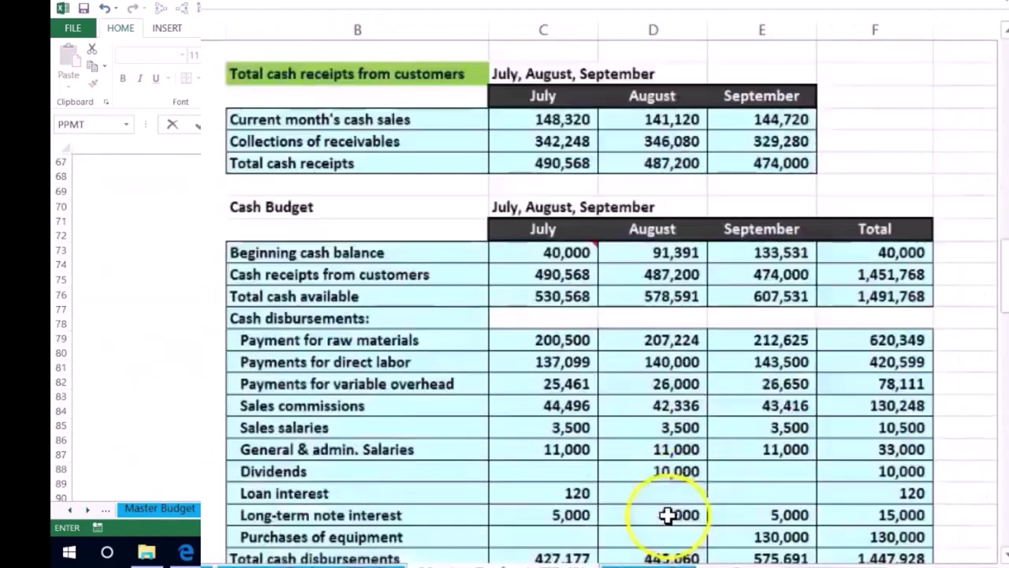
{"action": "left_click", "coordinate": [614, 508]}
{"action": "scroll", "coordinate": [723, 457], "scroll_direction": "down", "scroll_amount": 2}
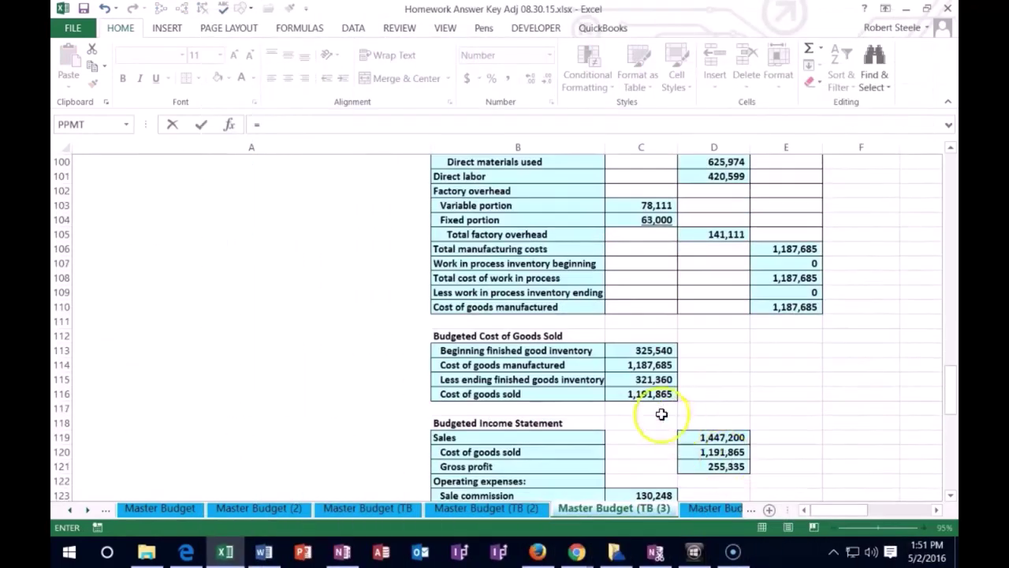
{"action": "key", "text": "Return"}
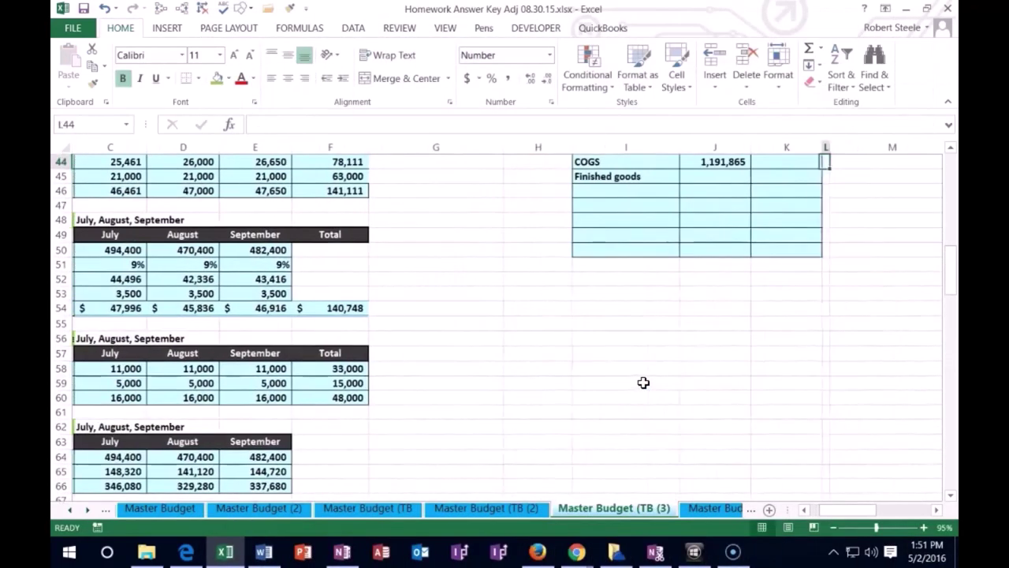
{"action": "key", "text": "Right"}
{"action": "type", "text": "-"}
{"action": "key", "text": "Left"}
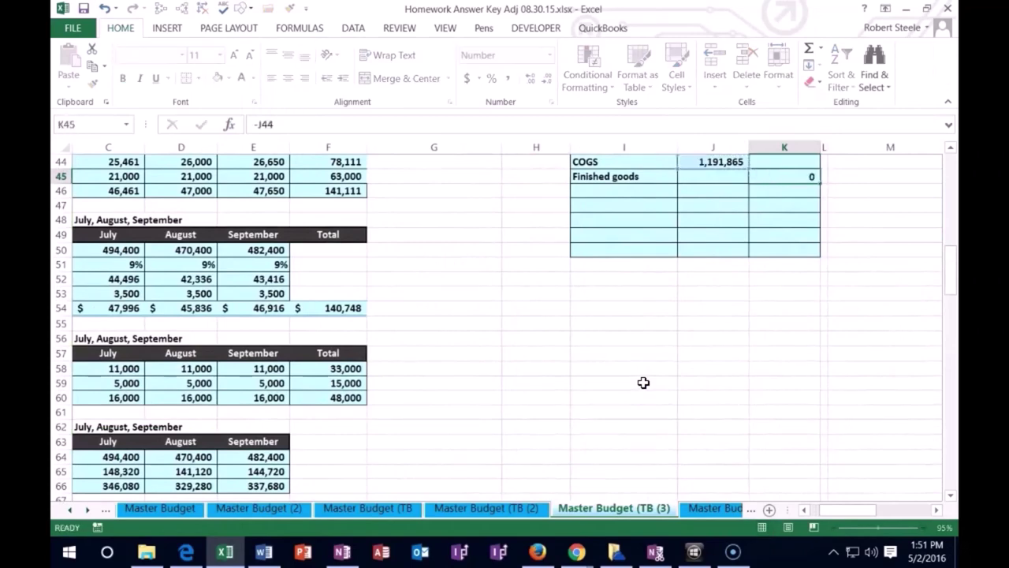
{"action": "key", "text": "Return"}
{"action": "key", "text": "Right"}
{"action": "key", "text": "Right"}
{"action": "key", "text": "Right"}
{"action": "key", "text": "Right"}
{"action": "key", "text": "Right"}
{"action": "key", "text": "Right"}
{"action": "key", "text": "Right"}
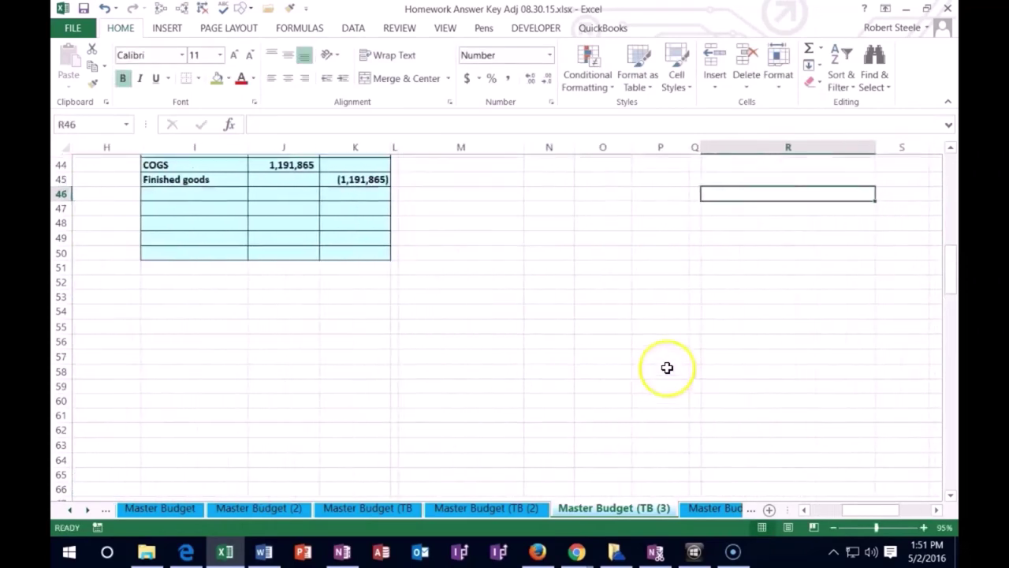
{"action": "scroll", "coordinate": [666, 367], "scroll_direction": "up", "scroll_amount": 11}
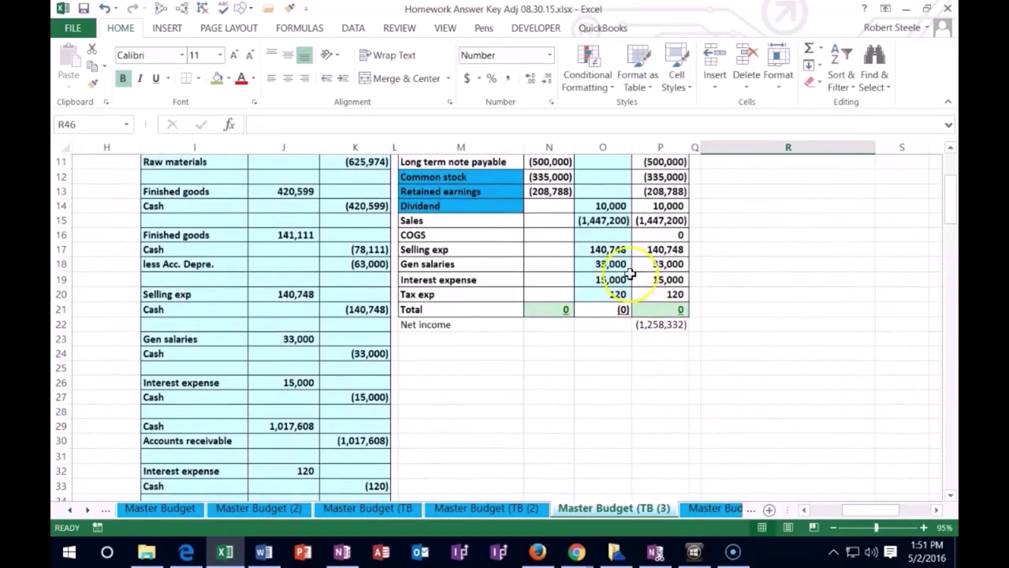
- Link the COGS adjustment cell to the new COGS debit amount in the journal
{"action": "left_click", "coordinate": [597, 238]}
{"action": "type", "text": "="}
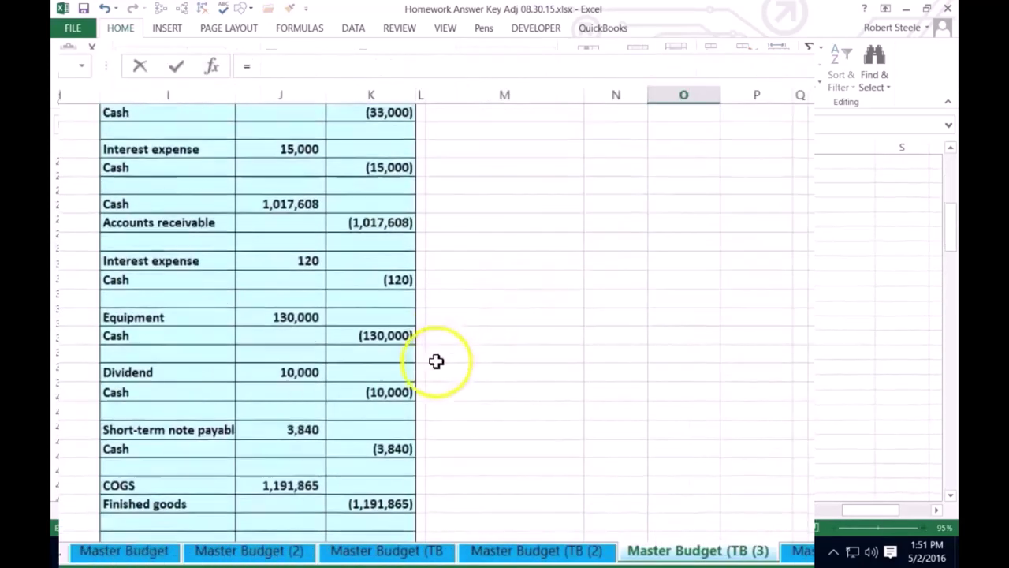
{"action": "scroll", "coordinate": [436, 361], "scroll_direction": "down", "scroll_amount": 3}
{"action": "left_click", "coordinate": [272, 339]}
{"action": "scroll", "coordinate": [272, 338], "scroll_direction": "up", "scroll_amount": 5}
{"action": "left_click", "coordinate": [272, 341]}
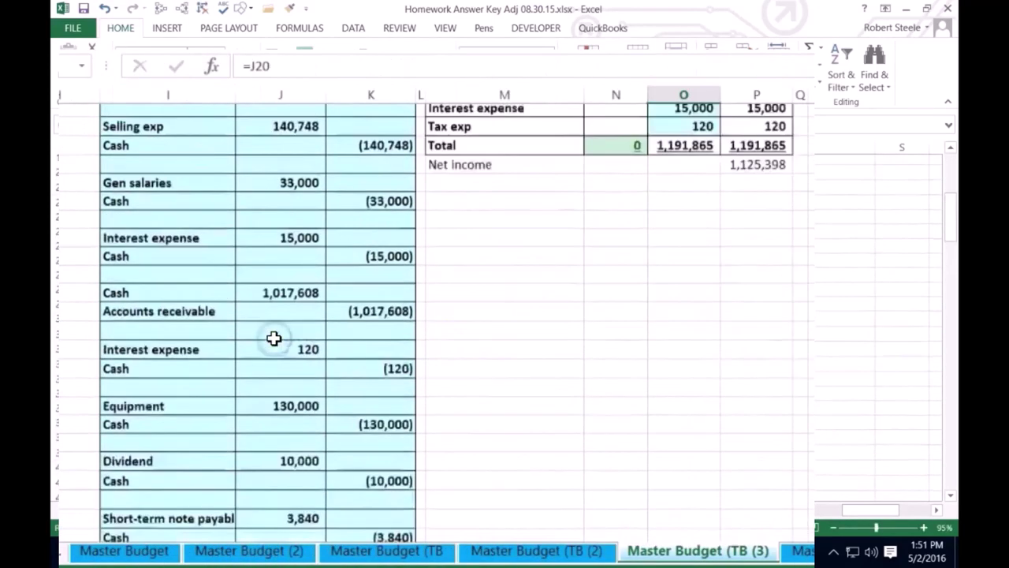
{"action": "key", "text": "Return"}
- Extend the Finished goods adjustment formula to =J10+J13+J16+K45
{"action": "scroll", "coordinate": [525, 323], "scroll_direction": "up", "scroll_amount": 5}
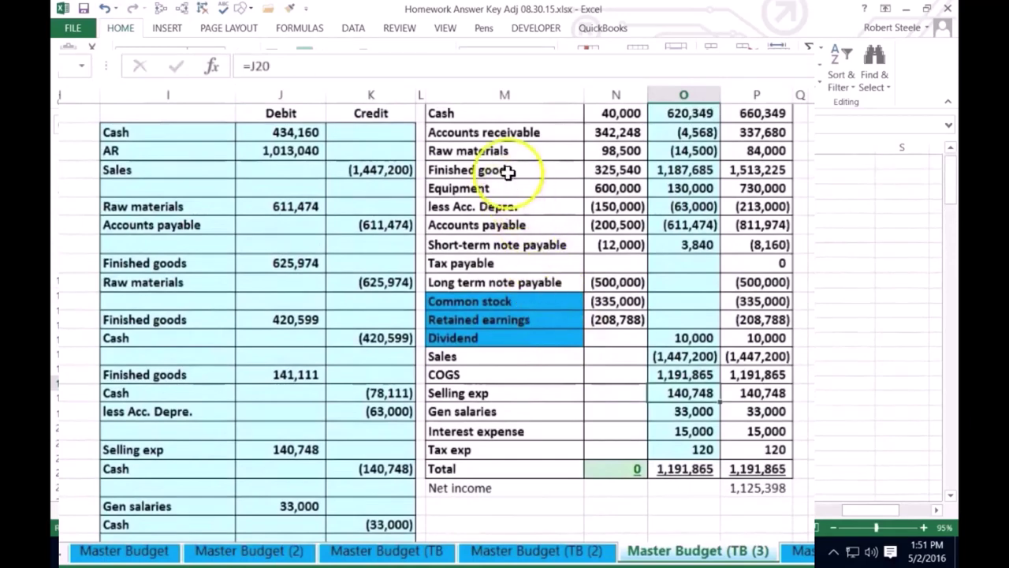
{"action": "scroll", "coordinate": [506, 189], "scroll_direction": "up", "scroll_amount": 1}
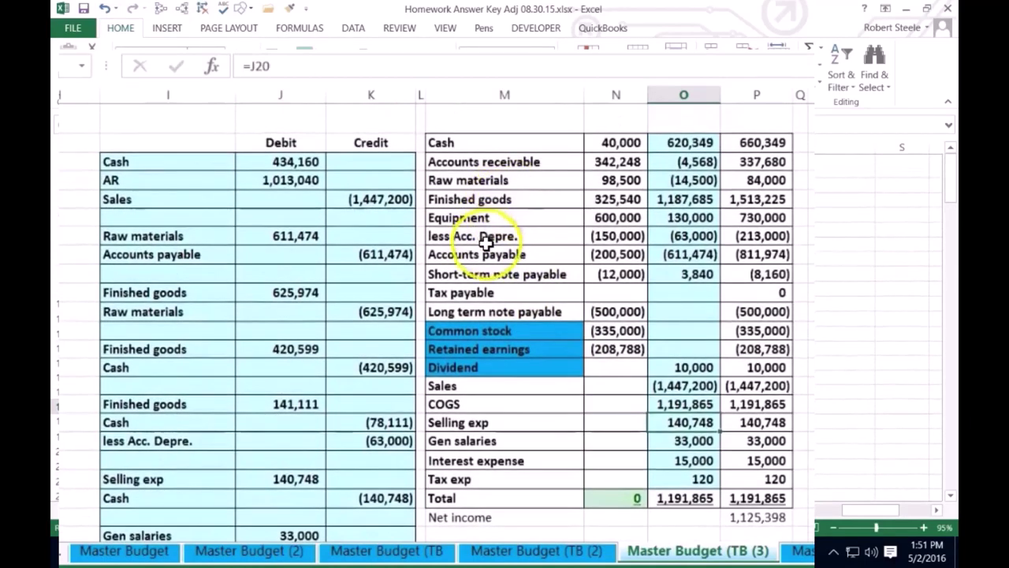
{"action": "double_click", "coordinate": [678, 199]}
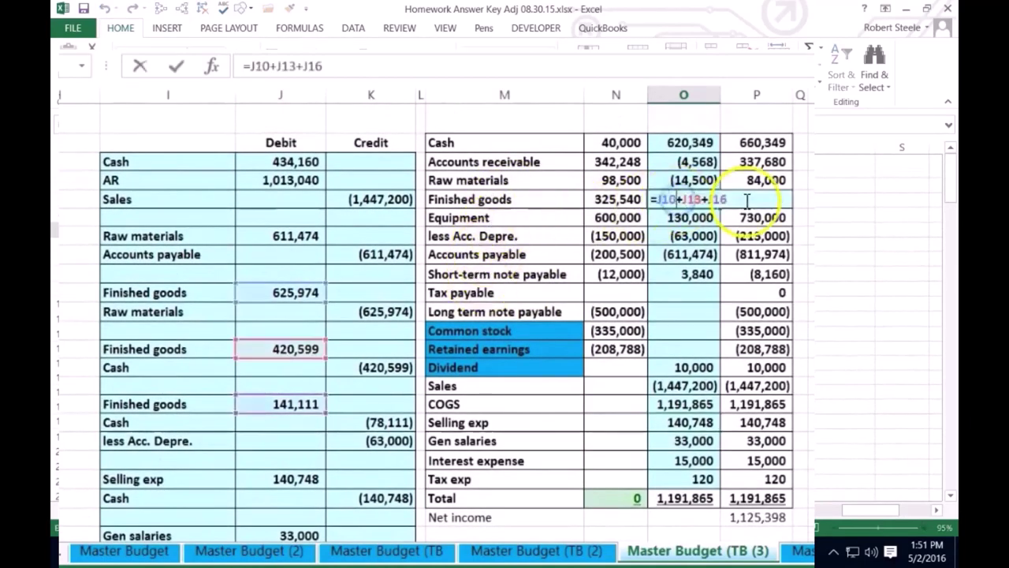
{"action": "scroll", "coordinate": [511, 300], "scroll_direction": "down", "scroll_amount": 10}
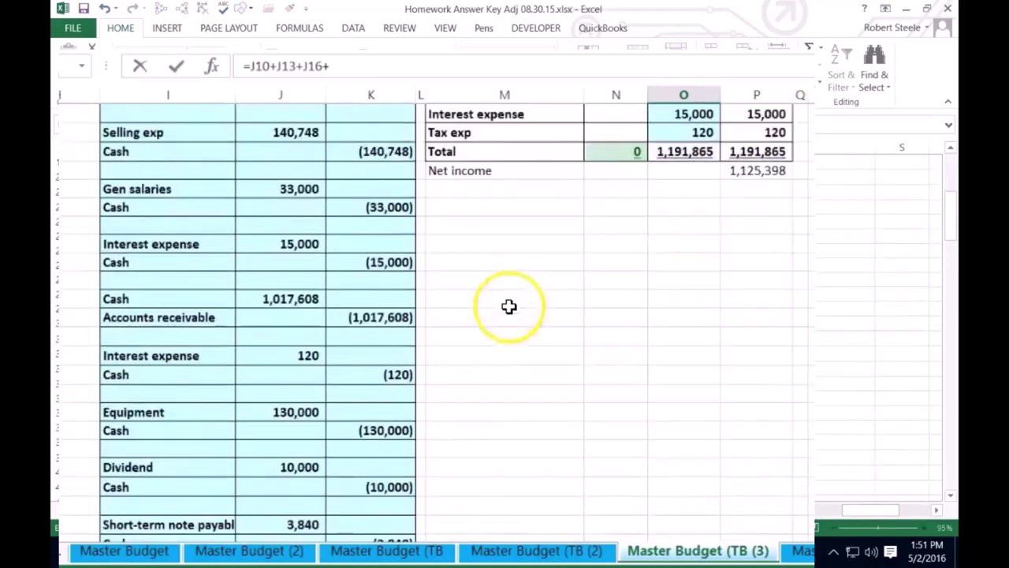
{"action": "key", "text": "Return"}
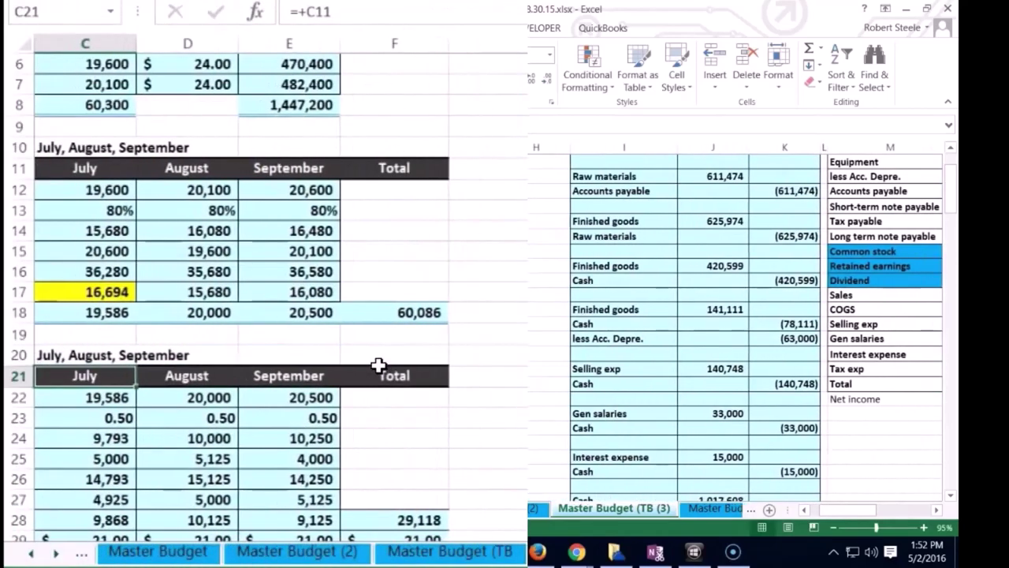
{"action": "scroll", "coordinate": [379, 365], "scroll_direction": "down", "scroll_amount": 20}
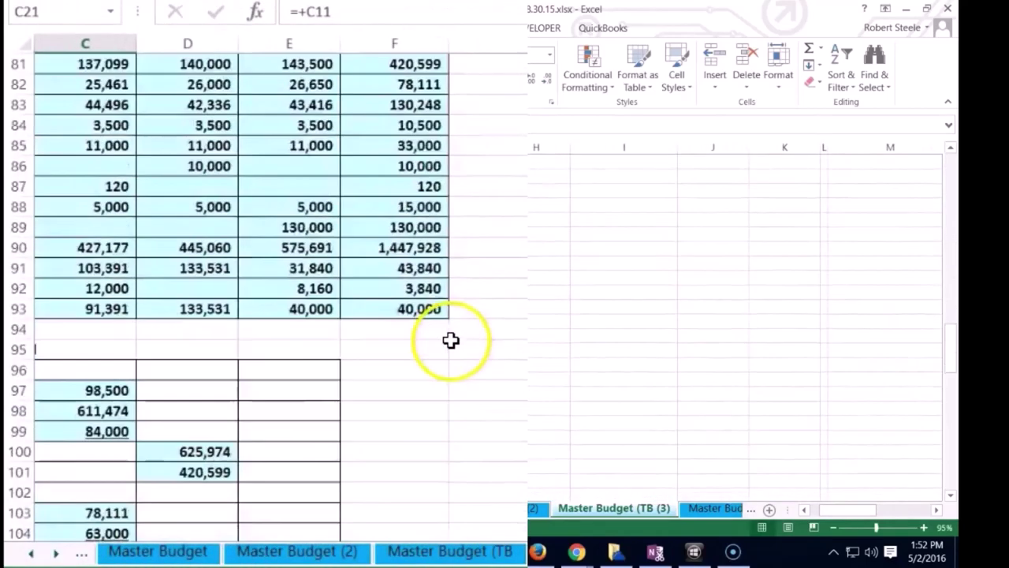
{"action": "scroll", "coordinate": [452, 335], "scroll_direction": "down", "scroll_amount": 3}
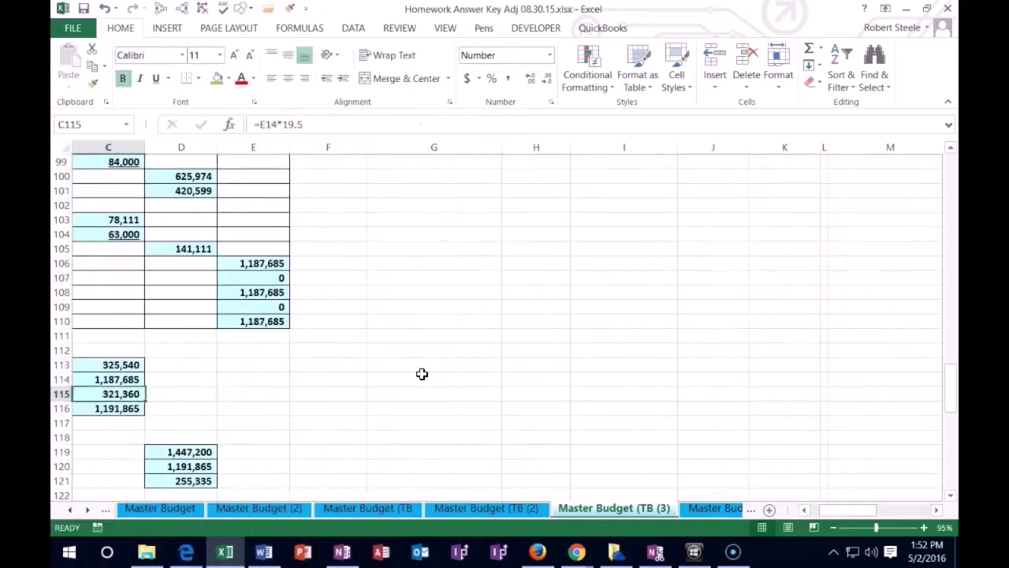
{"action": "key", "text": "Home"}
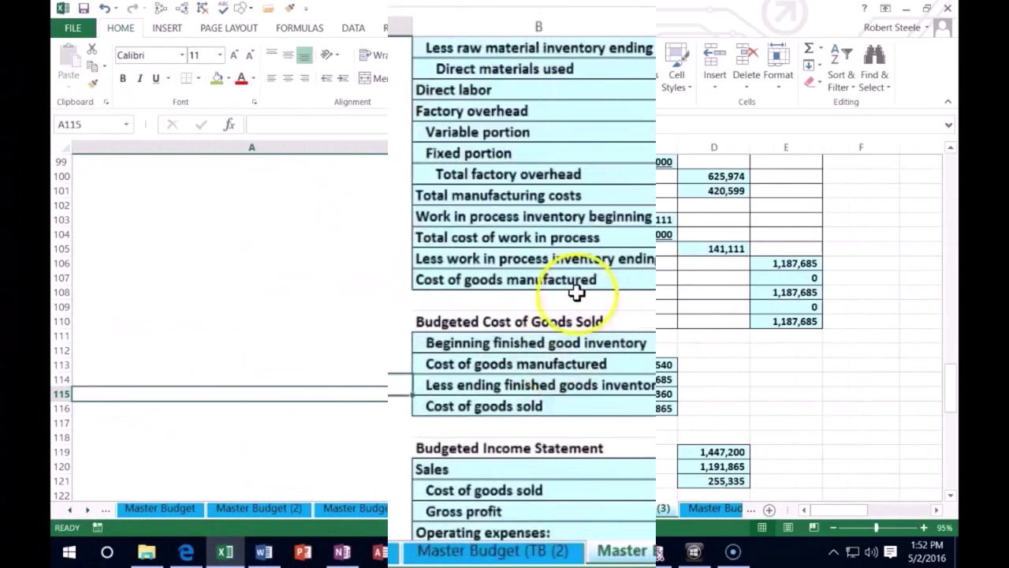
{"action": "scroll", "coordinate": [599, 313], "scroll_direction": "up", "scroll_amount": 4}
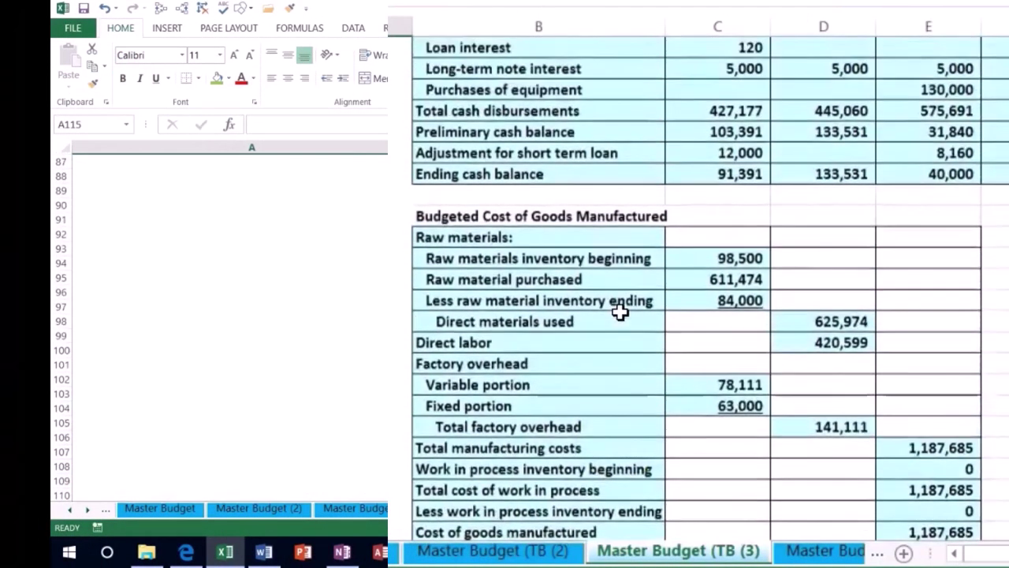
{"action": "scroll", "coordinate": [620, 312], "scroll_direction": "down", "scroll_amount": 5}
{"action": "scroll", "coordinate": [620, 313], "scroll_direction": "down", "scroll_amount": 4}
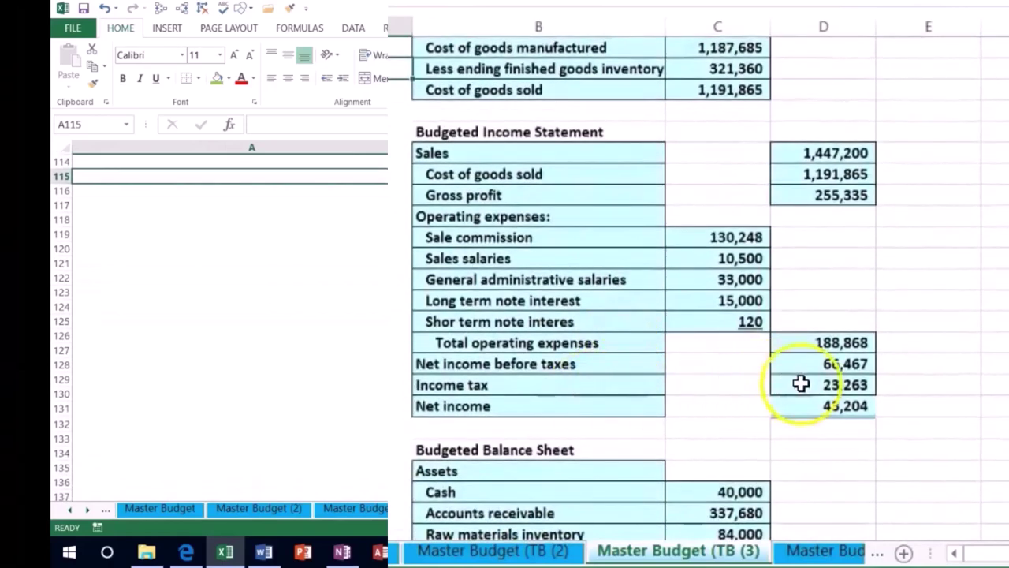
{"action": "left_click", "coordinate": [805, 385]}
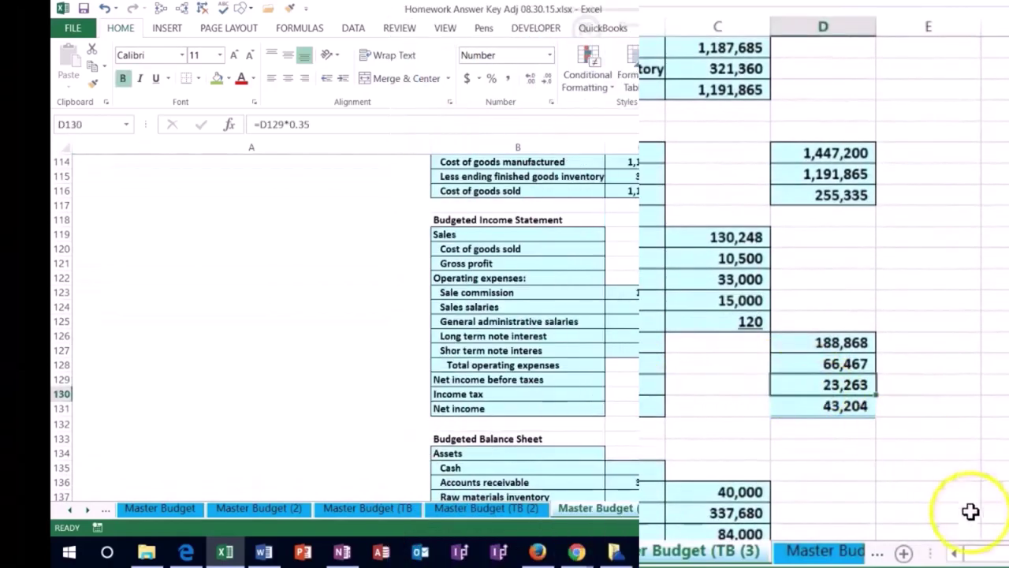
{"action": "left_click_drag", "start_coordinate": [822, 511], "coordinate": [844, 512]}
{"action": "scroll", "coordinate": [788, 406], "scroll_direction": "up", "scroll_amount": 20}
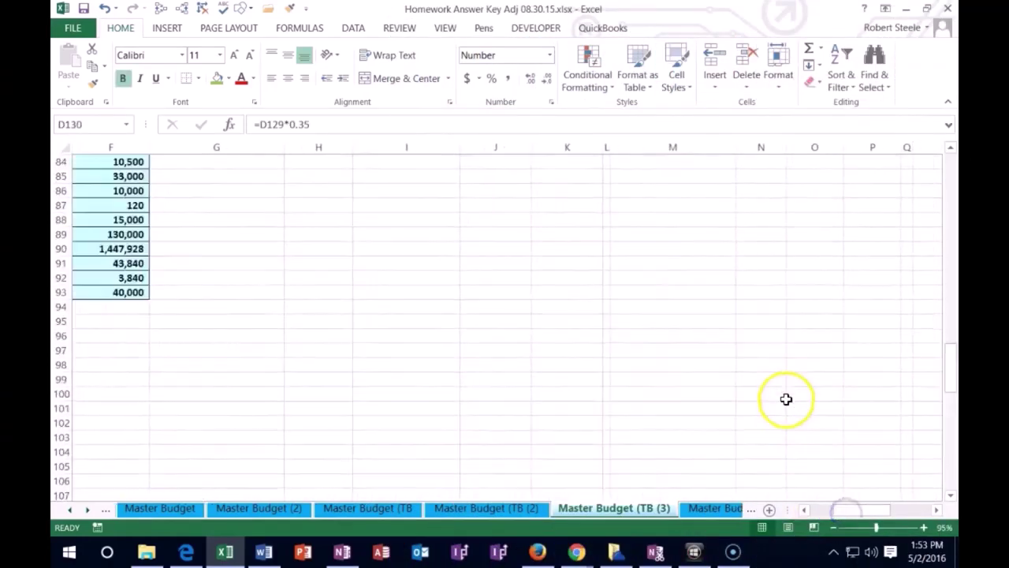
{"action": "scroll", "coordinate": [782, 402], "scroll_direction": "up", "scroll_amount": 7}
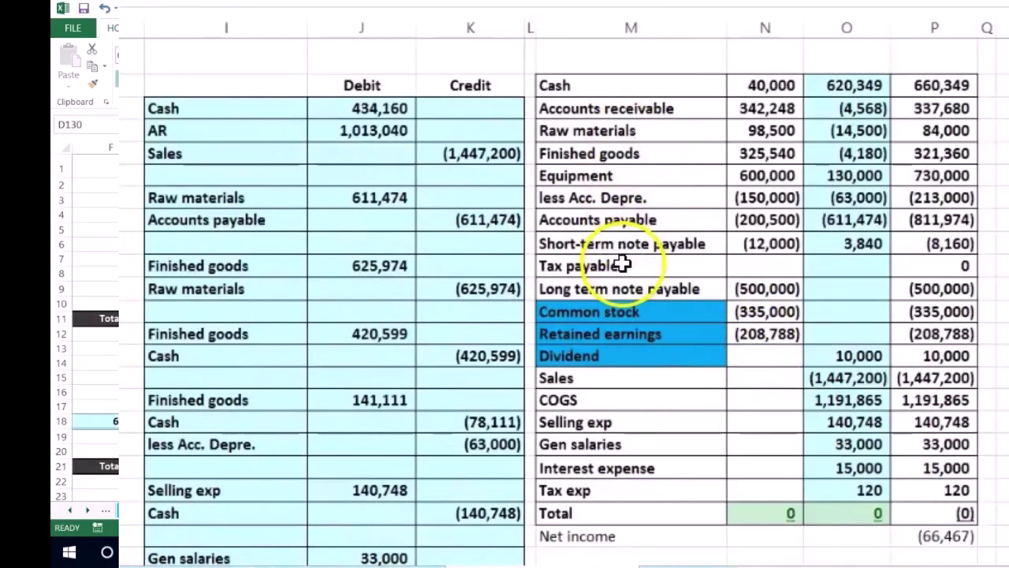
- Copy the Tax payable and Tax exp labels into cells I48 and I47
{"action": "left_click", "coordinate": [622, 265]}
{"action": "right_click", "coordinate": [623, 265]}
{"action": "left_click", "coordinate": [676, 187]}
{"action": "scroll", "coordinate": [359, 318], "scroll_direction": "down", "scroll_amount": 5}
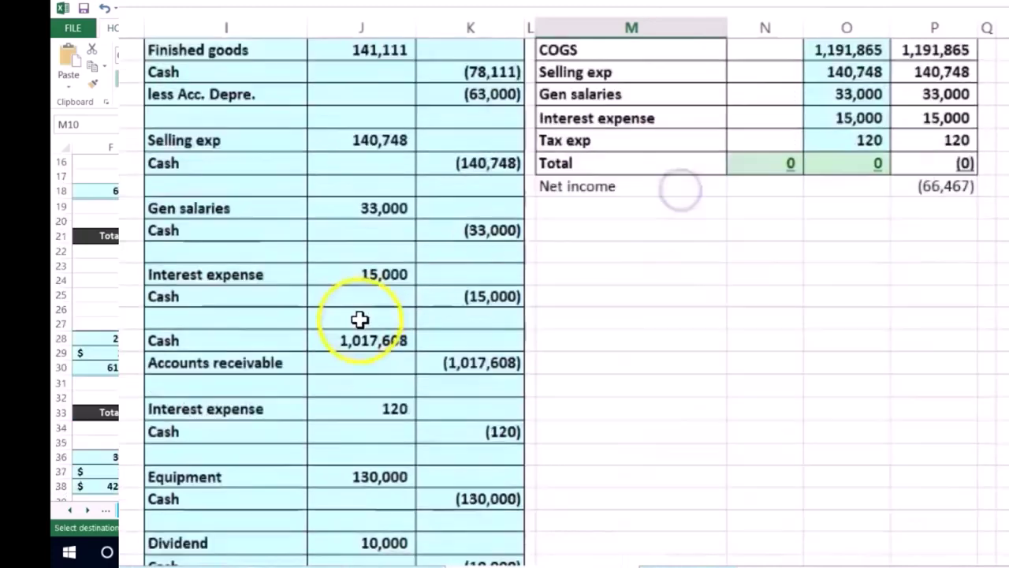
{"action": "scroll", "coordinate": [359, 318], "scroll_direction": "down", "scroll_amount": 5}
{"action": "left_click", "coordinate": [242, 434]}
{"action": "right_click", "coordinate": [241, 433]}
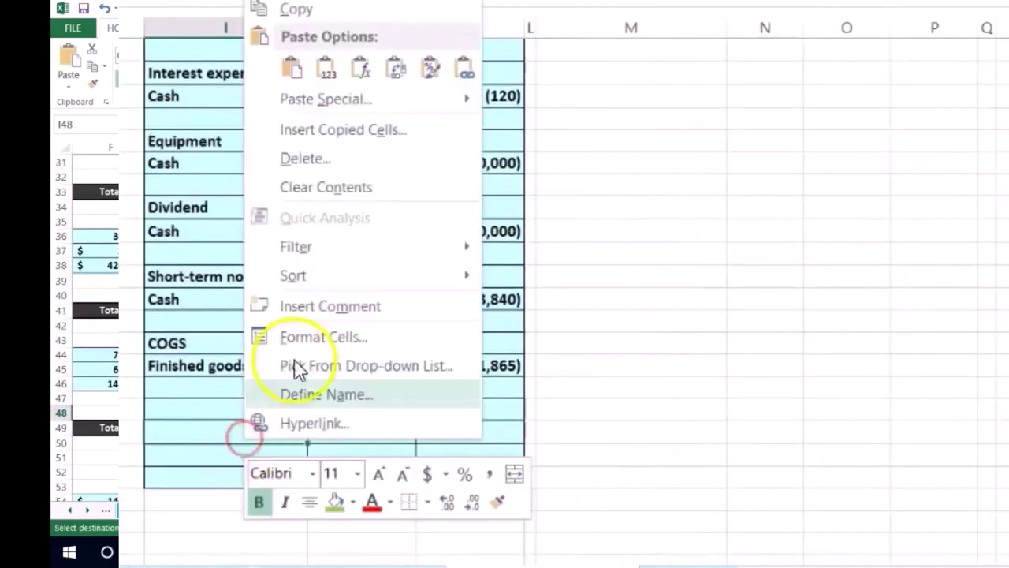
{"action": "left_click", "coordinate": [328, 69]}
{"action": "scroll", "coordinate": [633, 260], "scroll_direction": "up", "scroll_amount": 5}
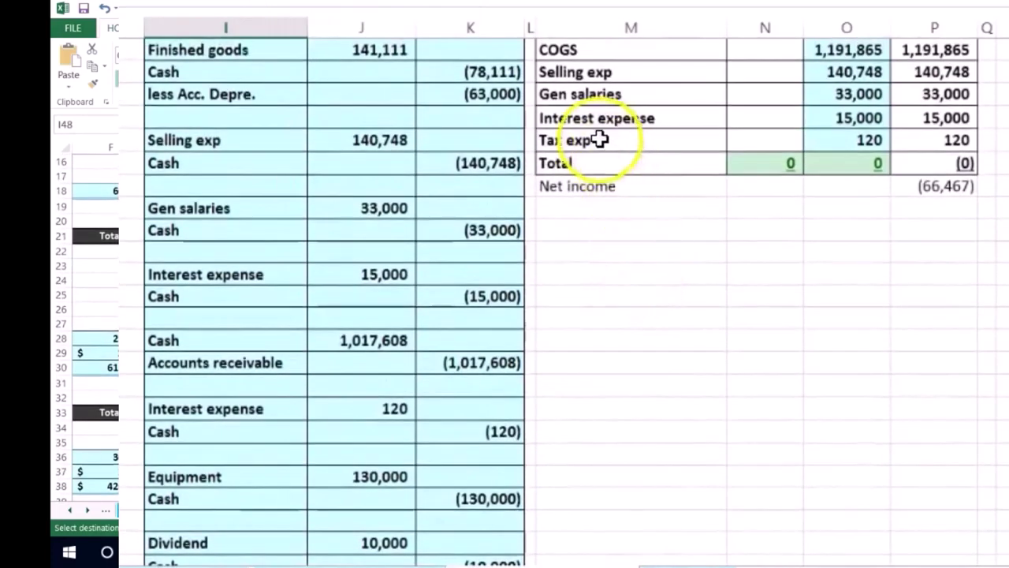
{"action": "right_click", "coordinate": [607, 139]}
{"action": "left_click", "coordinate": [618, 184]}
{"action": "scroll", "coordinate": [308, 315], "scroll_direction": "down", "scroll_amount": 5}
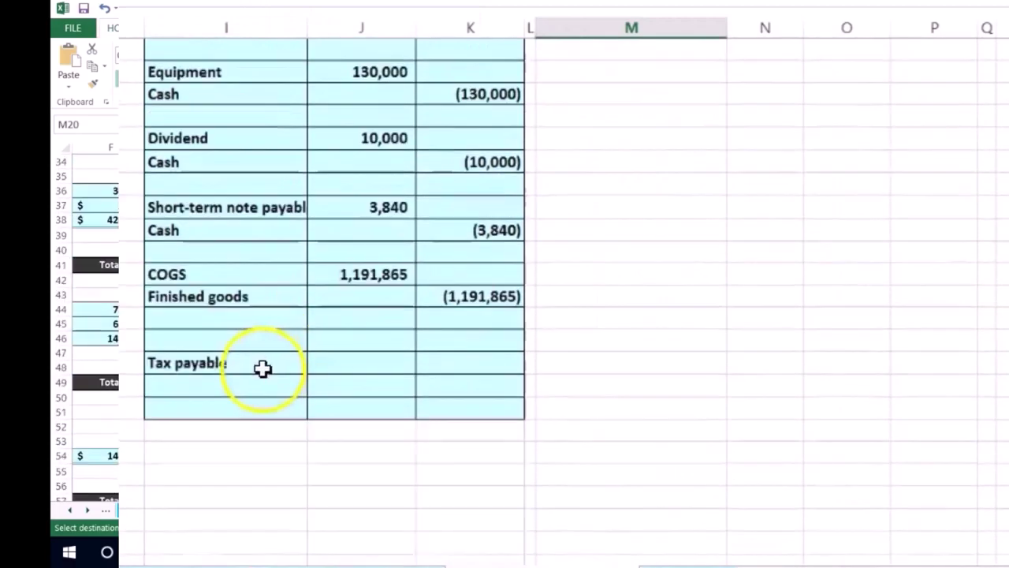
{"action": "left_click", "coordinate": [191, 342]}
{"action": "right_click", "coordinate": [192, 341]}
{"action": "left_click", "coordinate": [241, 7]}
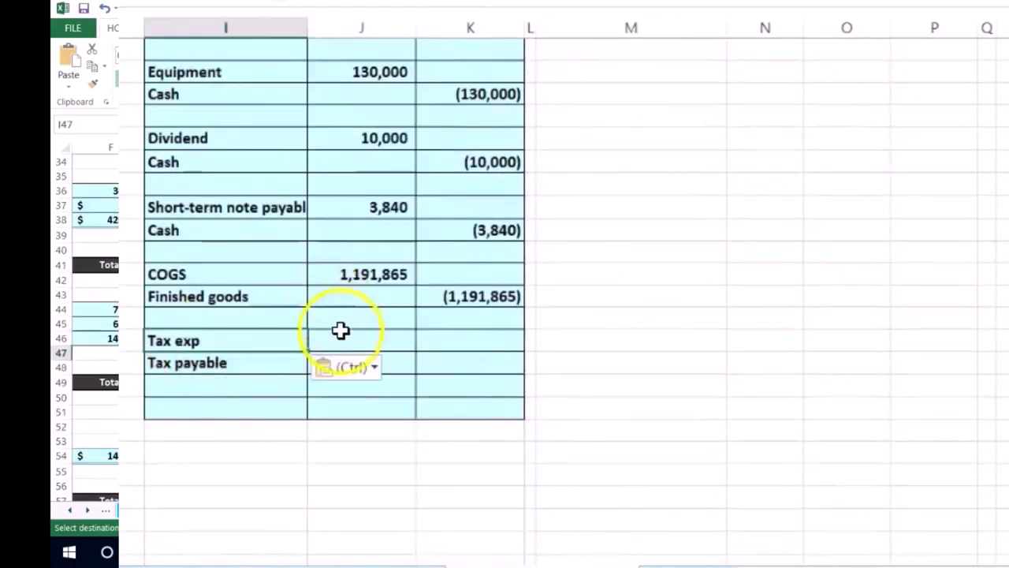
- Enter =D130 in J47 for the Tax exp 23,263 debit and =-J47 in K48 for Tax payable
{"action": "type", "text": "="}
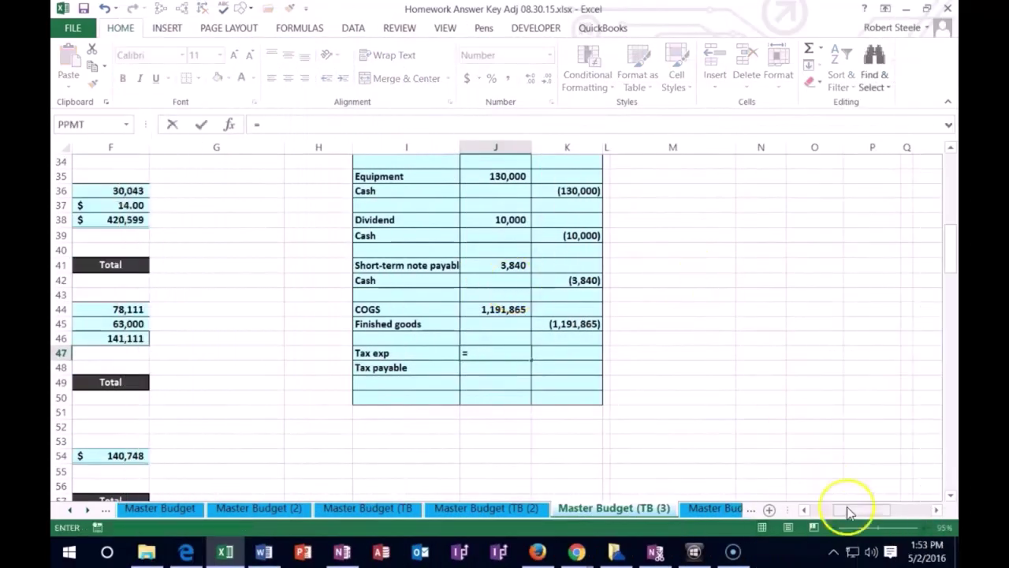
{"action": "left_click_drag", "start_coordinate": [853, 511], "coordinate": [820, 512]}
{"action": "scroll", "coordinate": [703, 411], "scroll_direction": "down", "scroll_amount": 20}
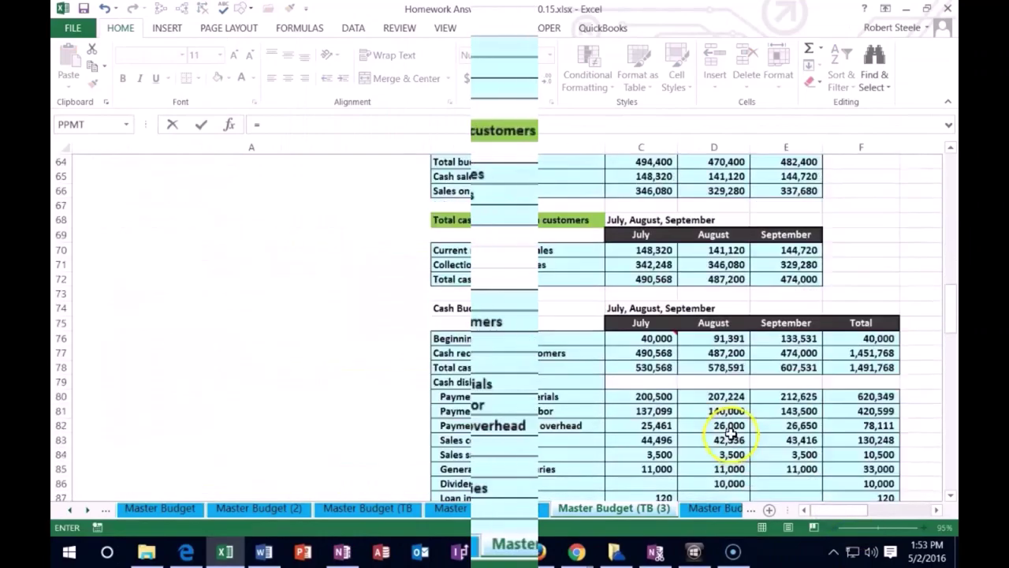
{"action": "scroll", "coordinate": [702, 411], "scroll_direction": "down", "scroll_amount": 13}
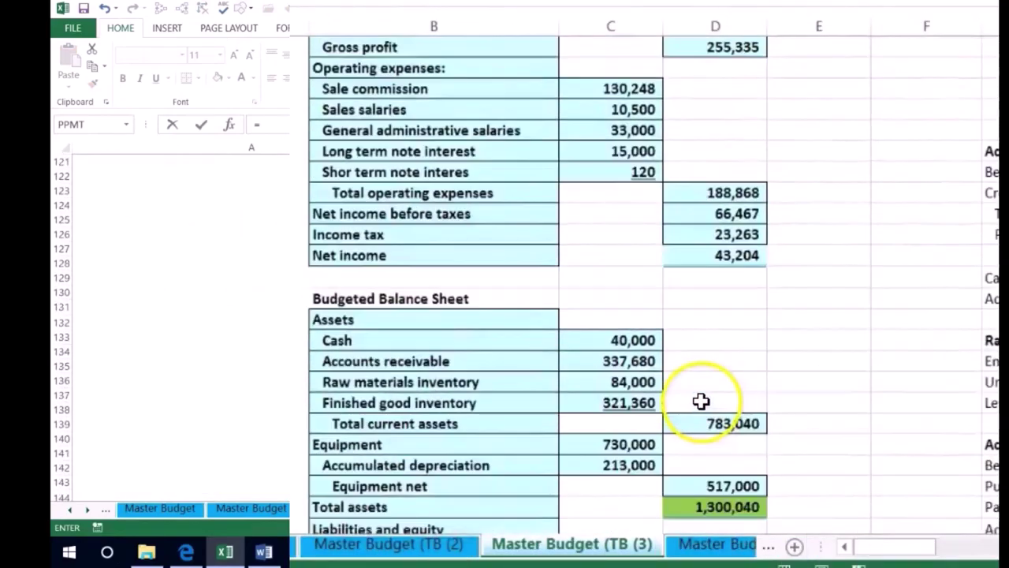
{"action": "scroll", "coordinate": [700, 412], "scroll_direction": "down", "scroll_amount": 1}
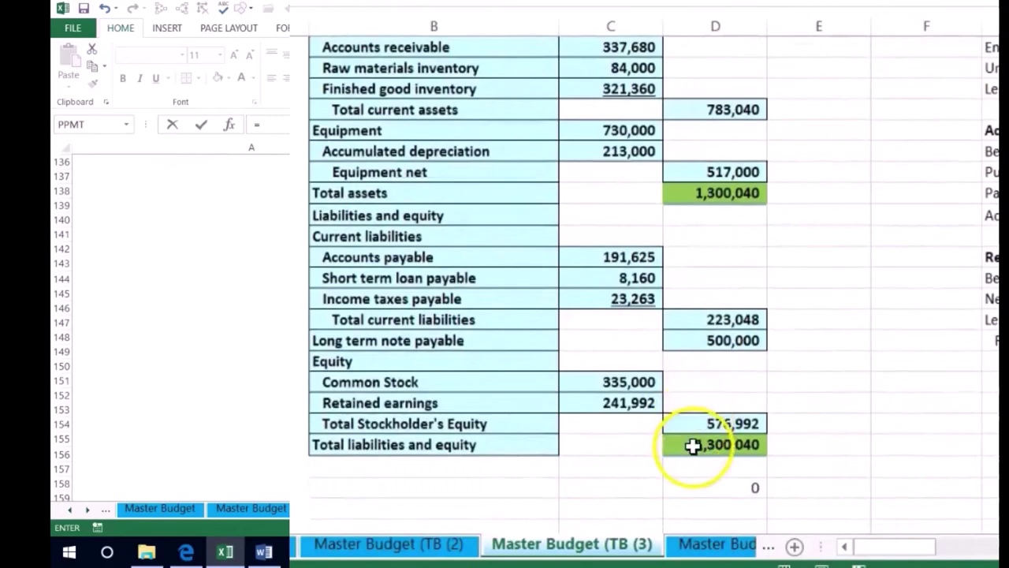
{"action": "scroll", "coordinate": [660, 417], "scroll_direction": "up", "scroll_amount": 7}
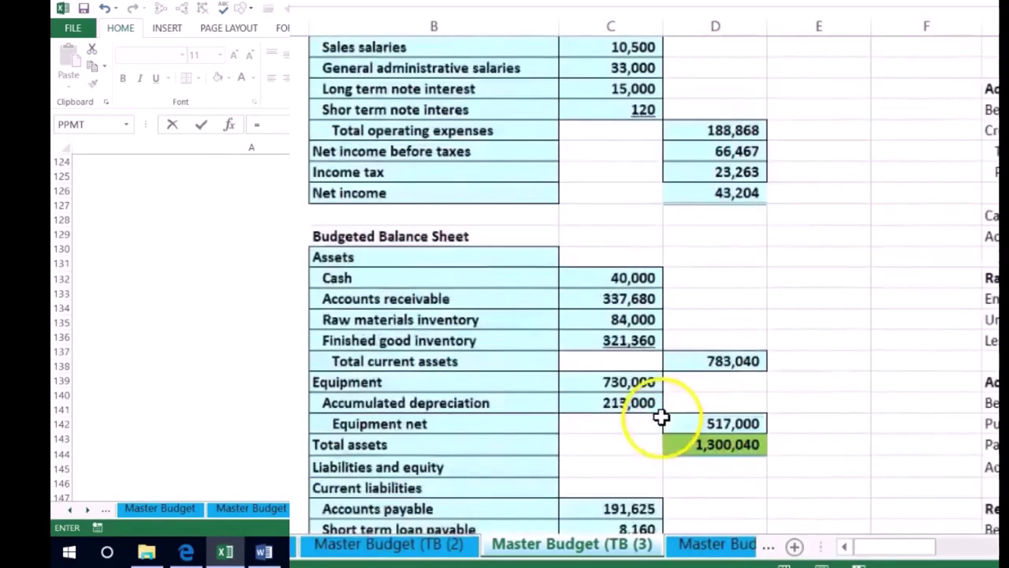
{"action": "left_click", "coordinate": [706, 306]}
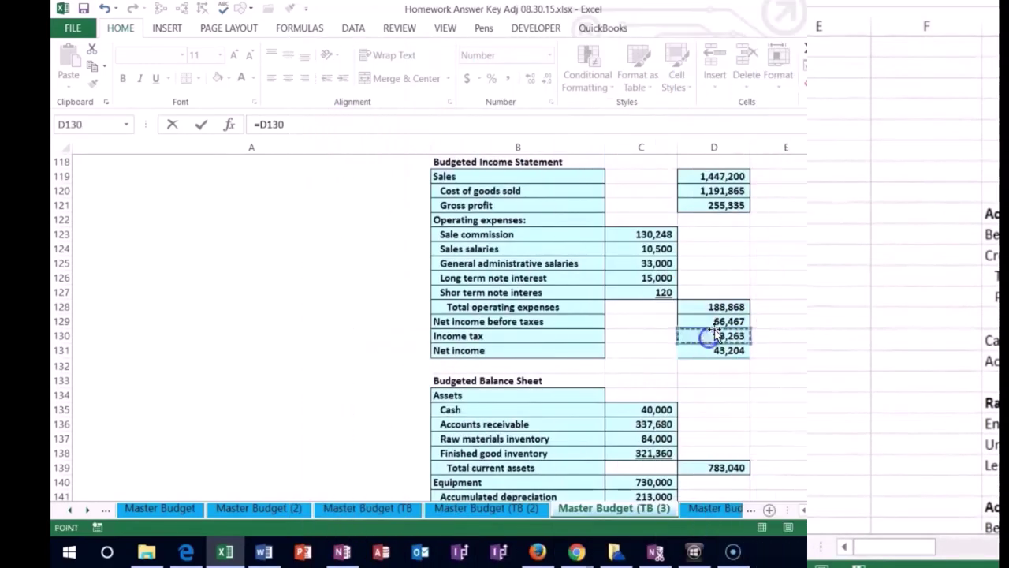
{"action": "key", "text": "Return"}
{"action": "key", "text": "Down"}
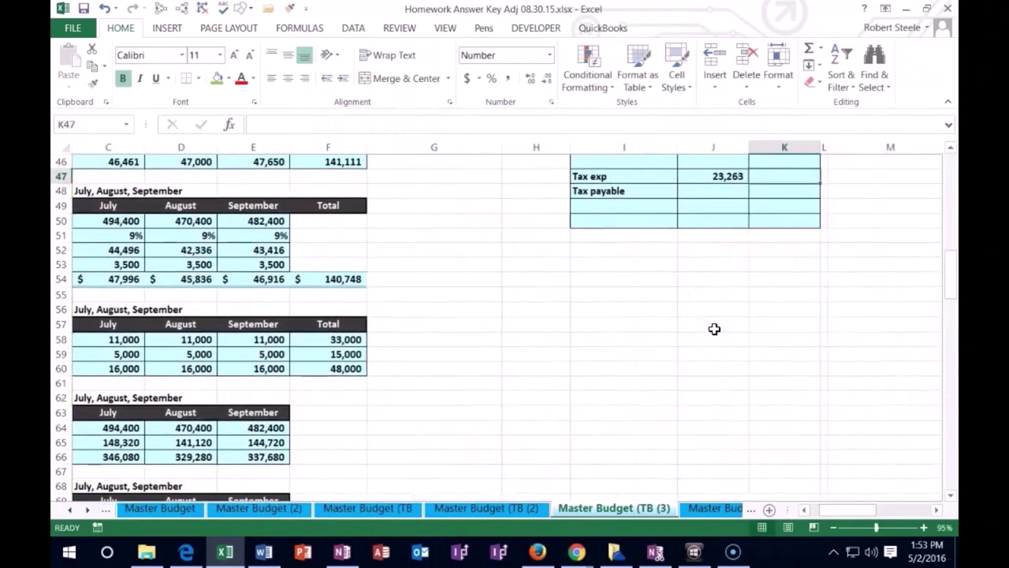
{"action": "type", "text": "-J47"}
{"action": "key", "text": "Return"}
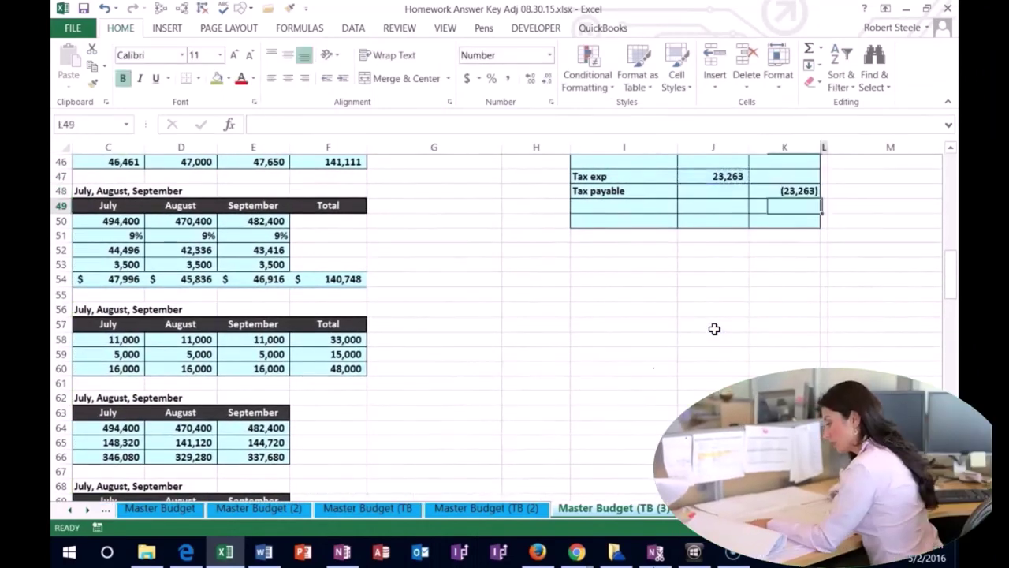
{"action": "key", "text": "Right"}
{"action": "key", "text": "Right"}
{"action": "key", "text": "Right"}
{"action": "key", "text": "Right"}
{"action": "key", "text": "Right"}
{"action": "key", "text": "Right"}
- Clear the Tax exp adjustment in O20 and change Interest expense in O19 to =J26+J32
{"action": "scroll", "coordinate": [748, 372], "scroll_direction": "up", "scroll_amount": 11}
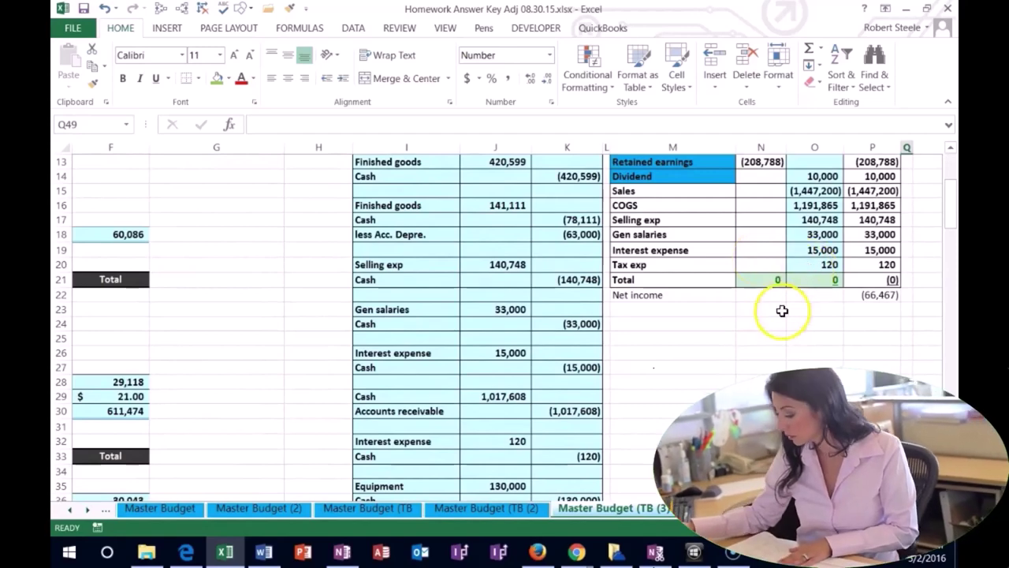
{"action": "left_click", "coordinate": [800, 264]}
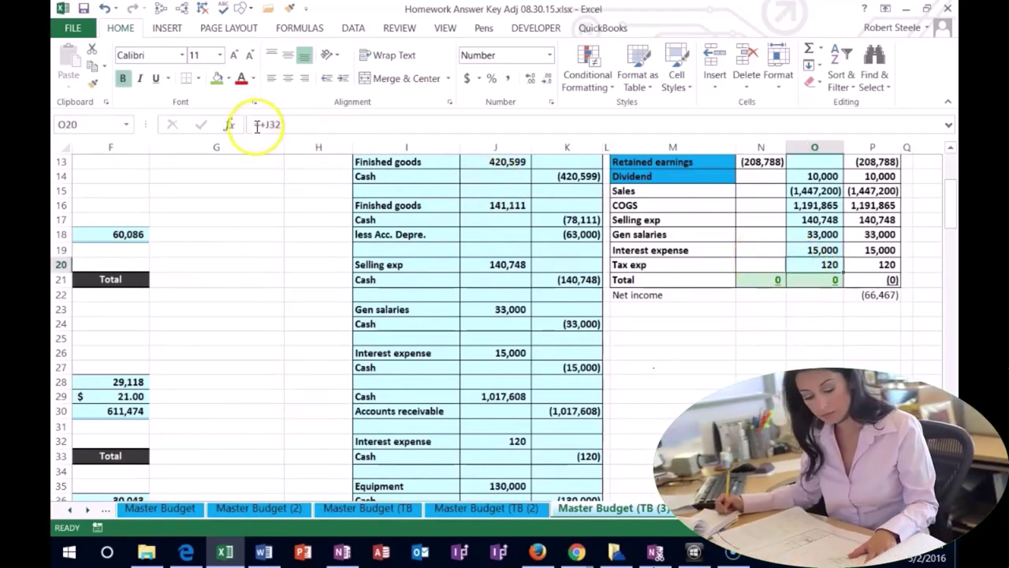
{"action": "left_click_drag", "start_coordinate": [261, 124], "coordinate": [295, 124]}
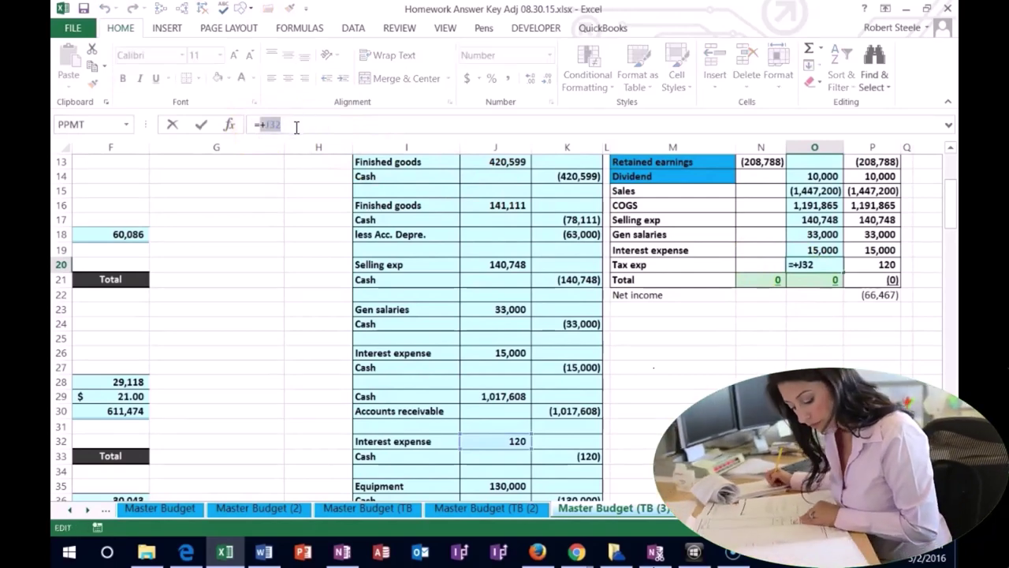
{"action": "key", "text": "BackSpace"}
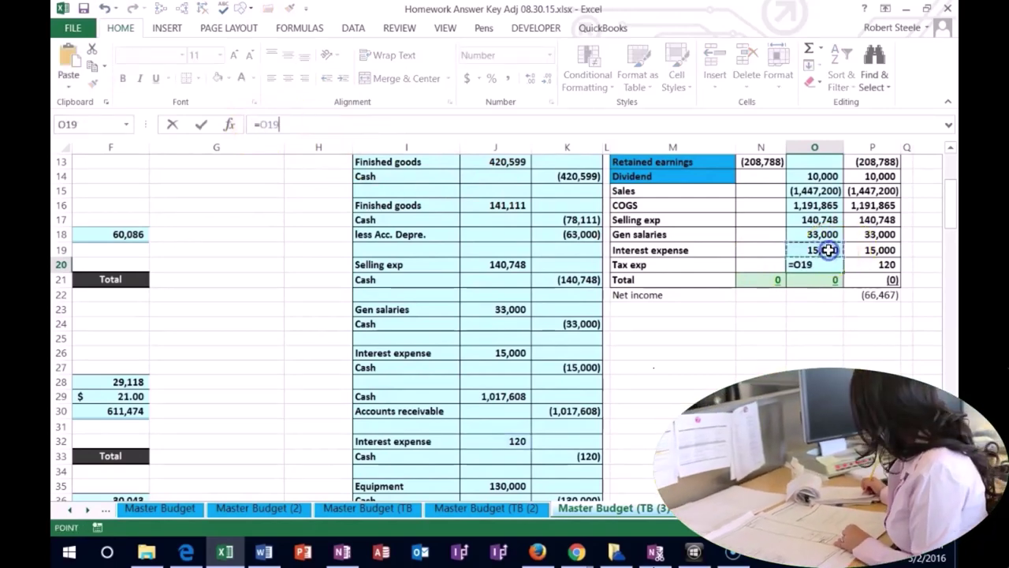
{"action": "key", "text": "BackSpace"}
{"action": "key", "text": "BackSpace"}
{"action": "key", "text": "BackSpace"}
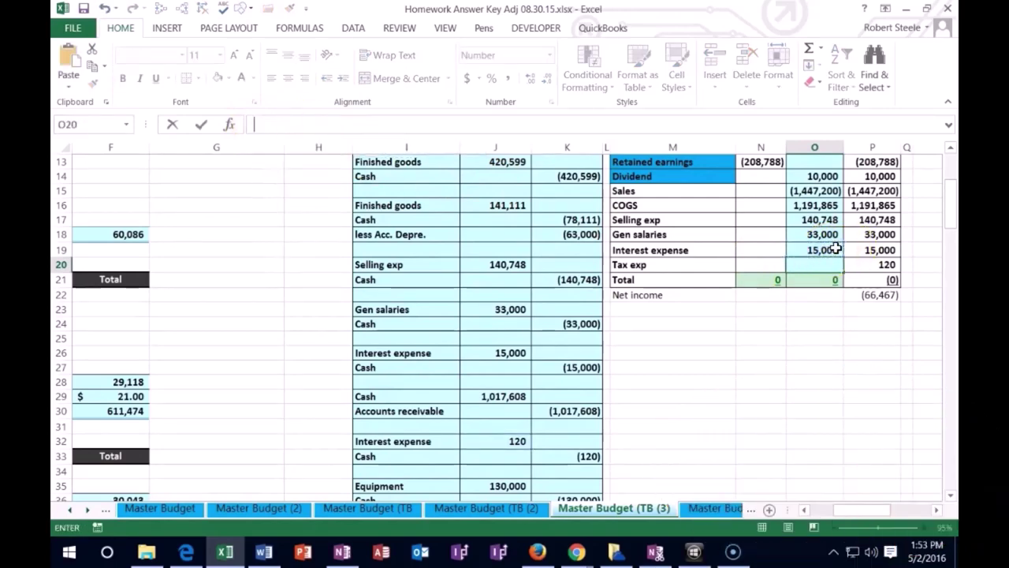
{"action": "key", "text": "Return"}
{"action": "double_click", "coordinate": [834, 249]}
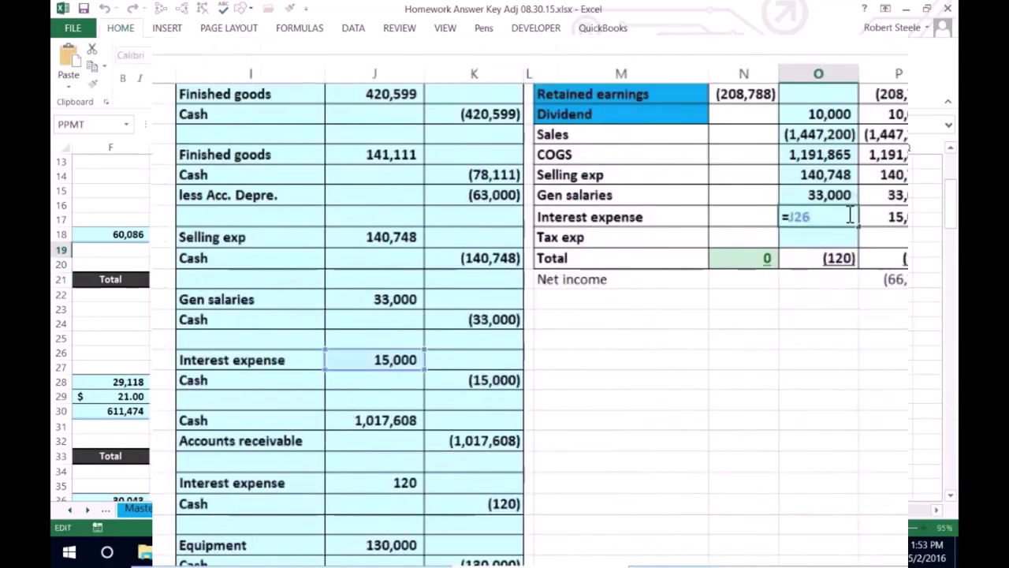
{"action": "type", "text": "+J32"}
{"action": "key", "text": "Return"}
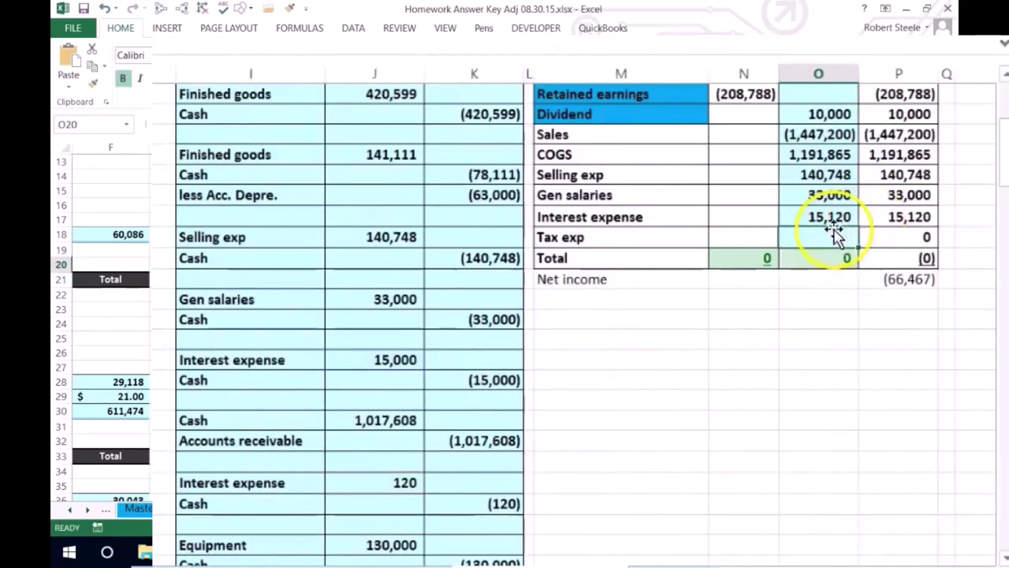
{"action": "left_click", "coordinate": [833, 230]}
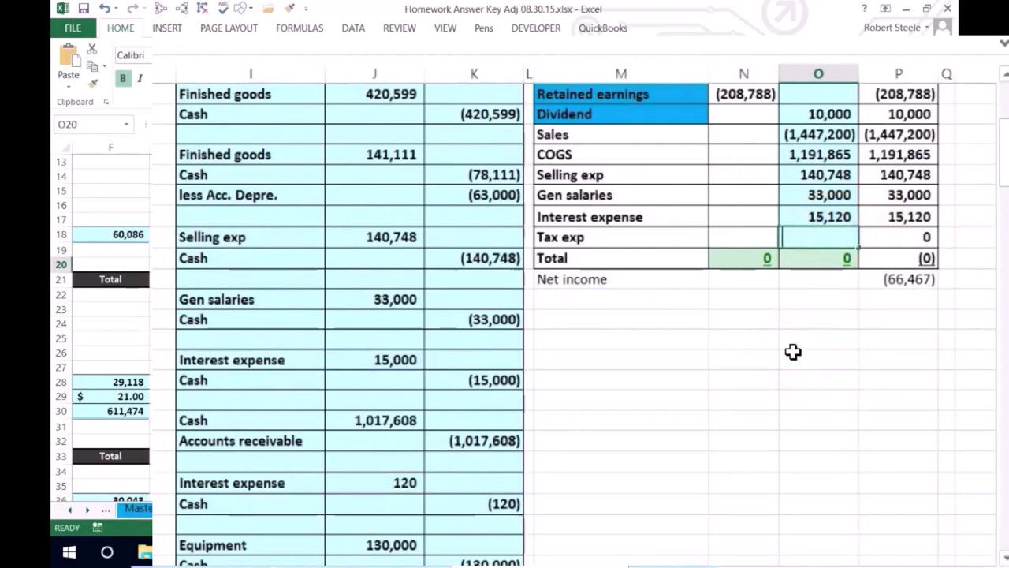
- Set the Tax exp adjustment O20 to =J49 (23,263) and Tax payable O10 to =K49 (23,263)
{"action": "type", "text": "="}
{"action": "scroll", "coordinate": [793, 351], "scroll_direction": "down", "scroll_amount": 6}
{"action": "left_click", "coordinate": [401, 423]}
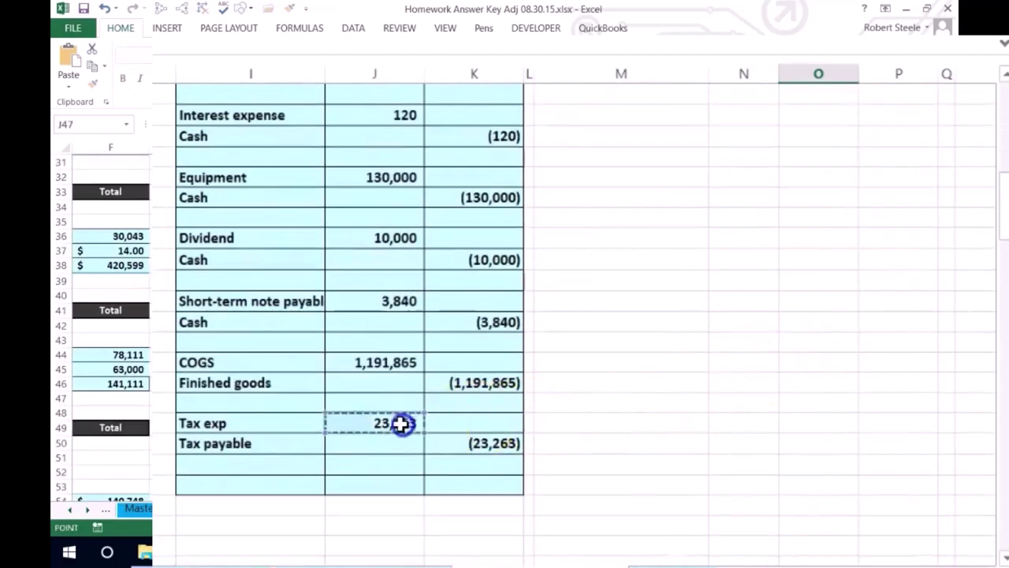
{"action": "key", "text": "Return"}
{"action": "scroll", "coordinate": [563, 419], "scroll_direction": "up", "scroll_amount": 6}
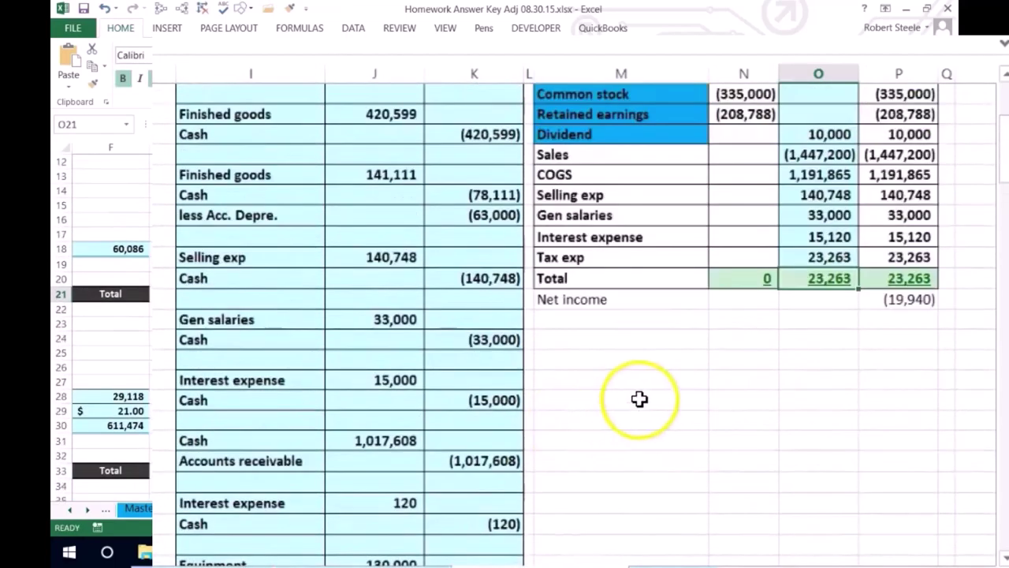
{"action": "scroll", "coordinate": [614, 402], "scroll_direction": "up", "scroll_amount": 3}
{"action": "scroll", "coordinate": [621, 418], "scroll_direction": "up", "scroll_amount": 1}
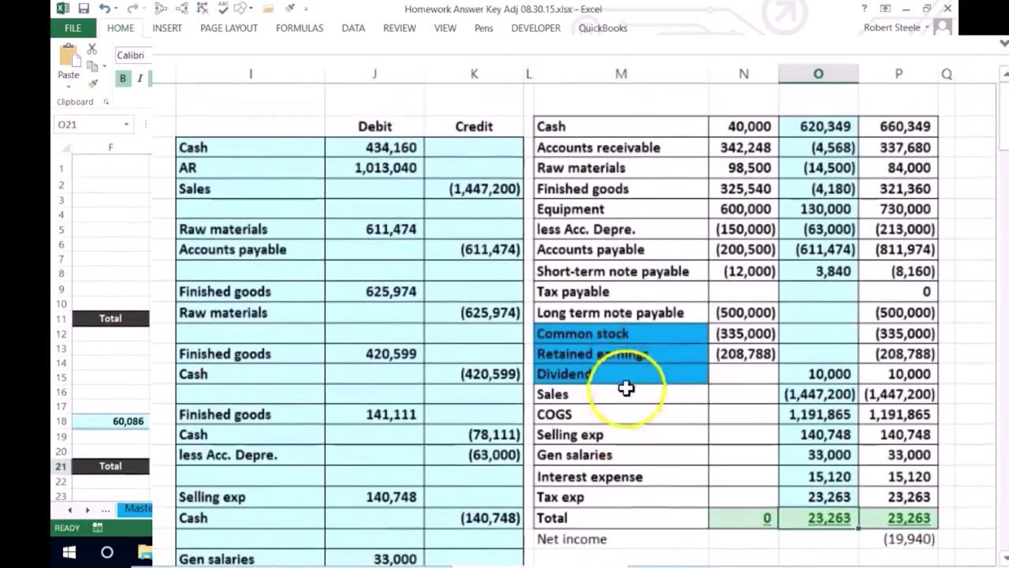
{"action": "left_click", "coordinate": [816, 293]}
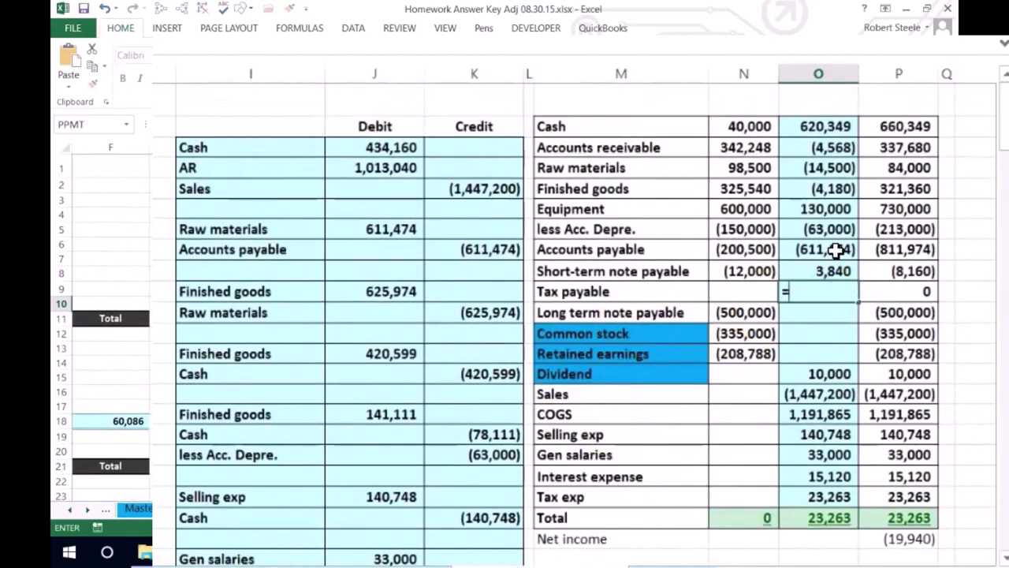
{"action": "type", "text": "="}
{"action": "scroll", "coordinate": [592, 354], "scroll_direction": "down", "scroll_amount": 11}
{"action": "left_click", "coordinate": [490, 378]}
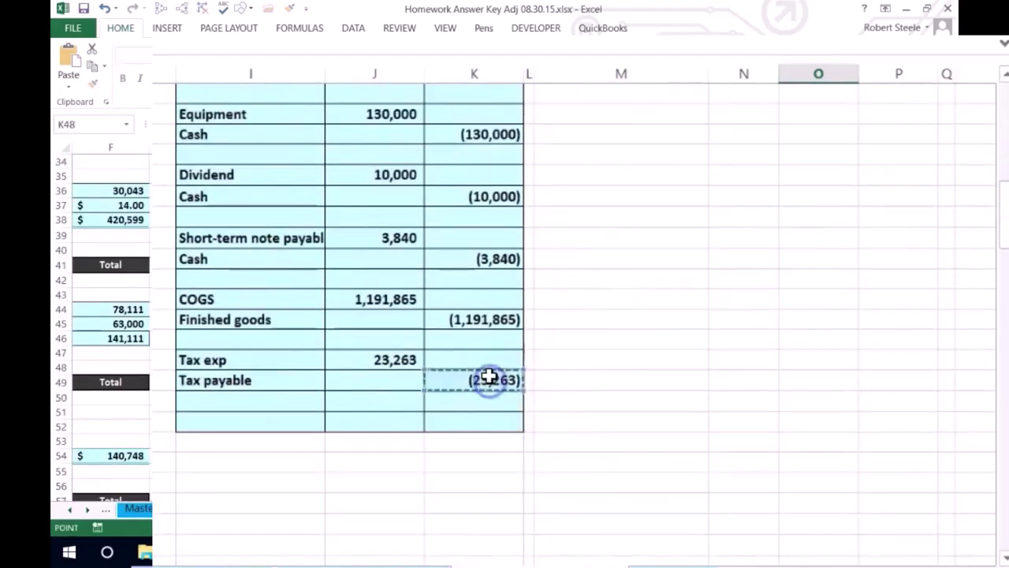
{"action": "key", "text": "Return"}
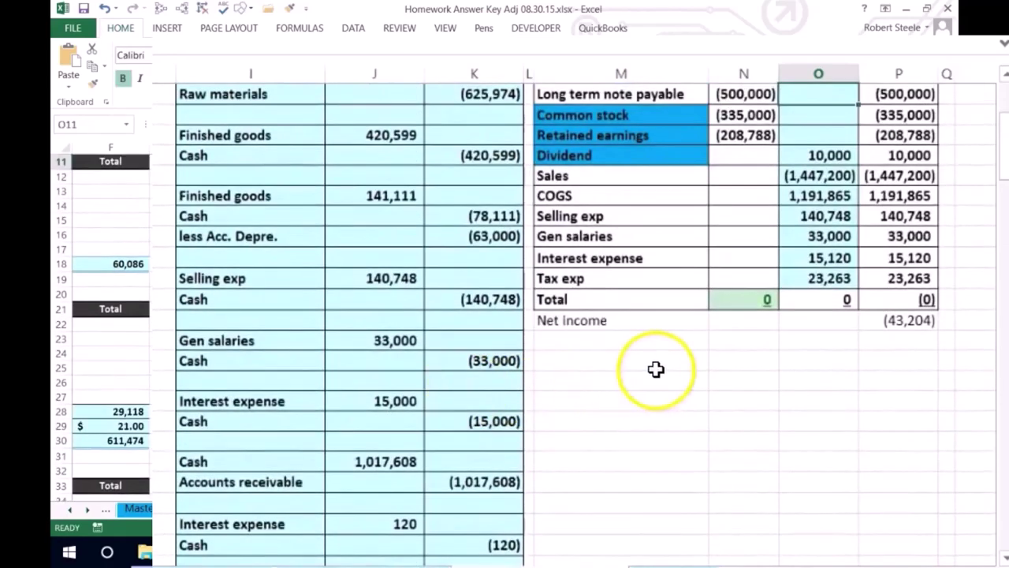
- Check the ending balance total and Format Painter the journal row formatting down to row 51
{"action": "left_click", "coordinate": [914, 299]}
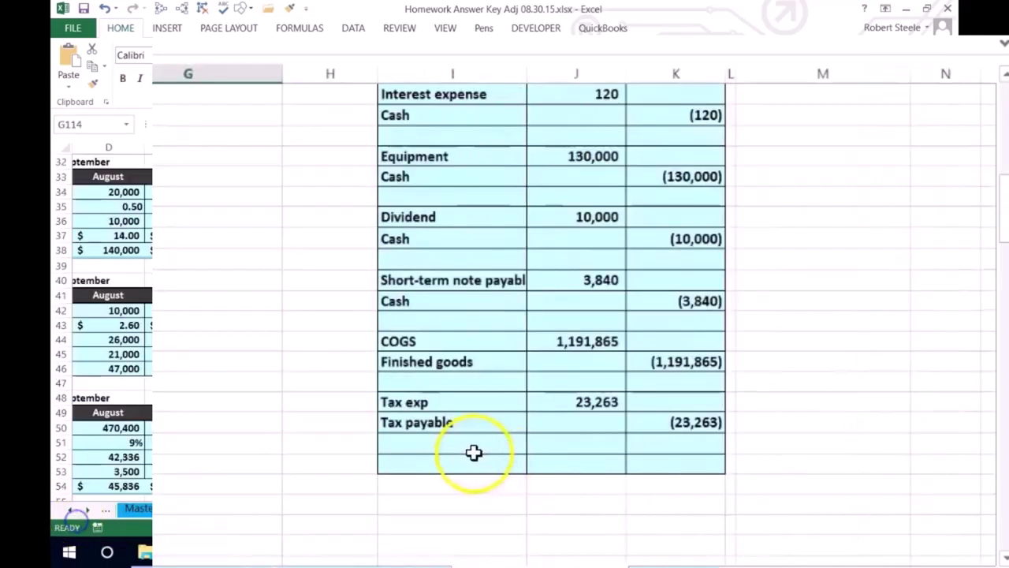
{"action": "left_click_drag", "start_coordinate": [477, 463], "coordinate": [649, 461]}
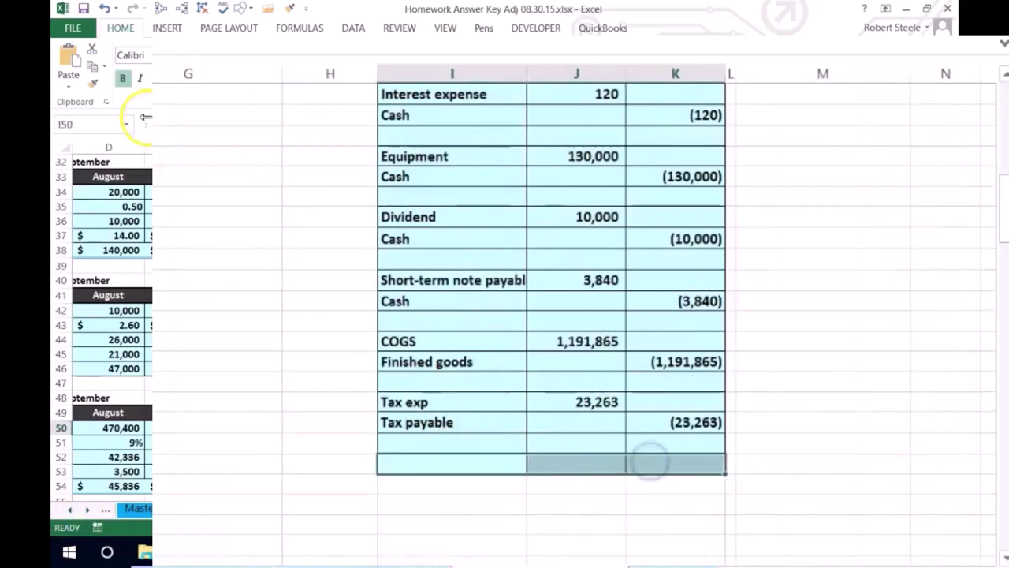
{"action": "left_click", "coordinate": [93, 83]}
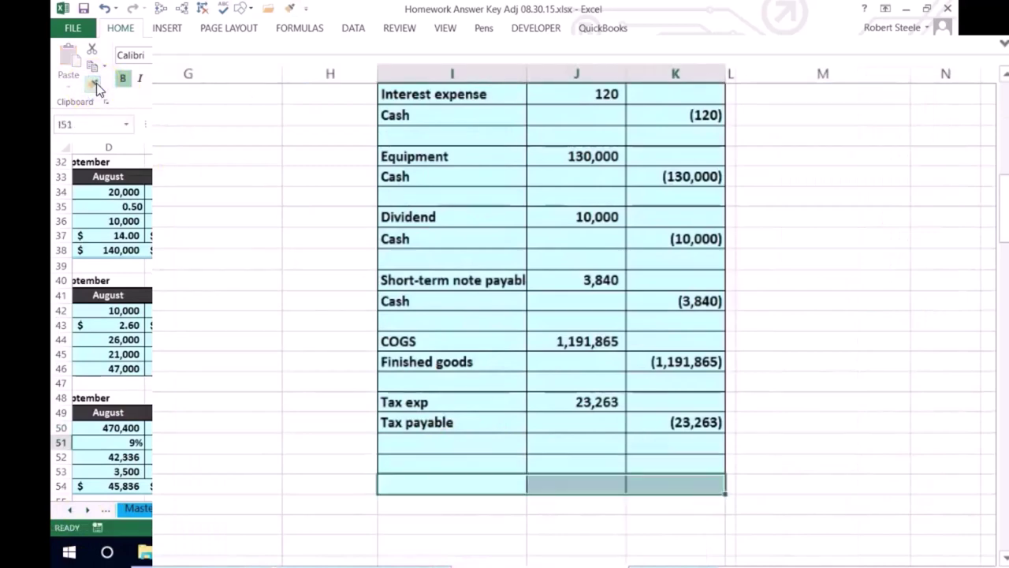
{"action": "scroll", "coordinate": [820, 257], "scroll_direction": "up", "scroll_amount": 10}
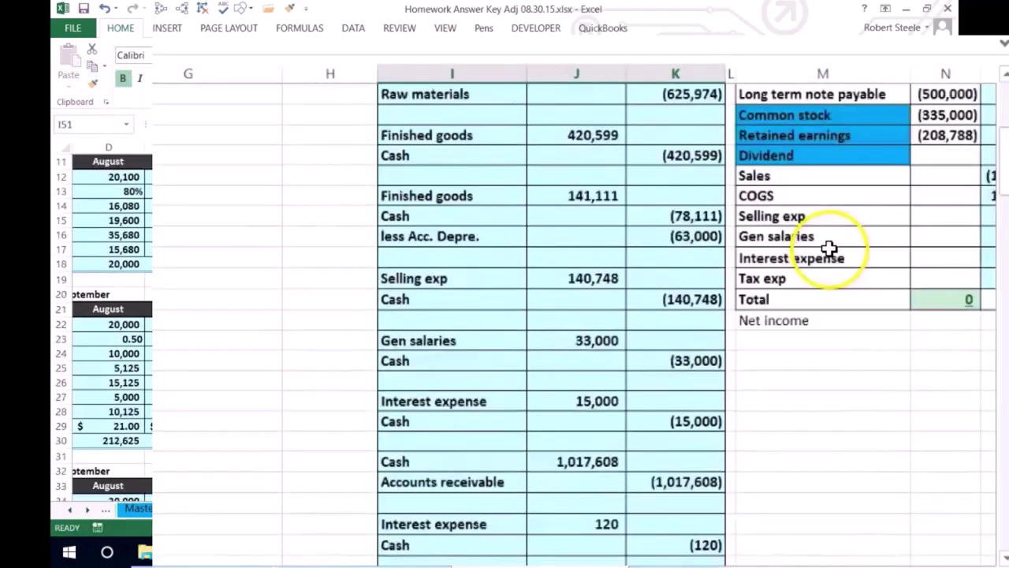
{"action": "scroll", "coordinate": [867, 552], "scroll_direction": "right", "scroll_amount": 3}
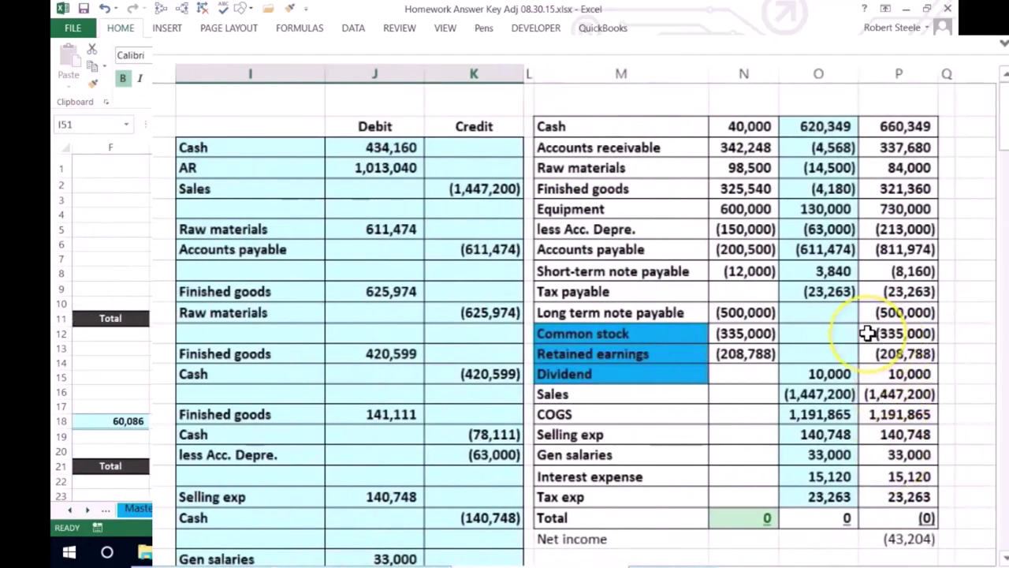
{"action": "left_click", "coordinate": [816, 249]}
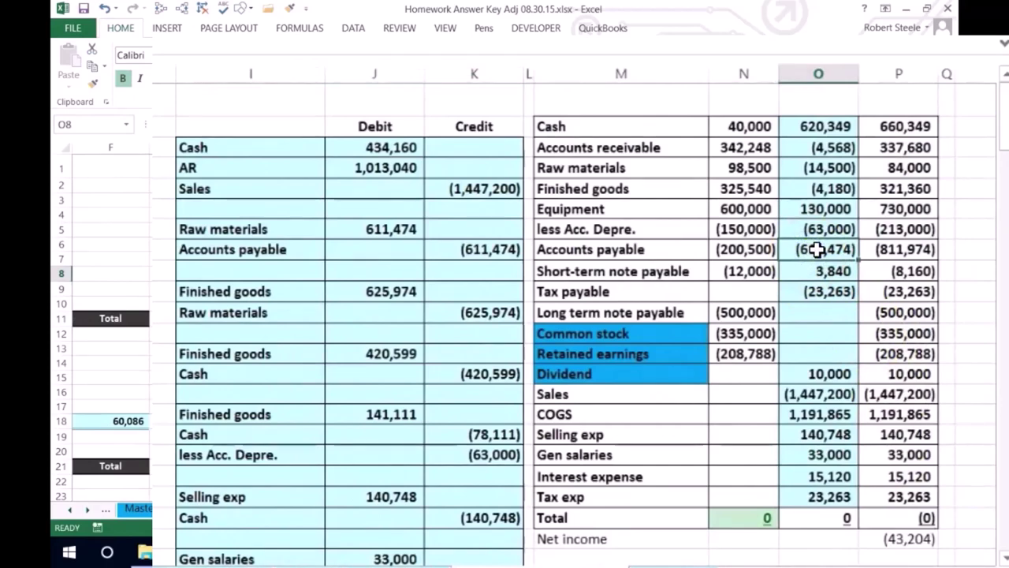
- Copy the Accounts payable label from column M into I50 as the new debit account
{"action": "left_click", "coordinate": [661, 249]}
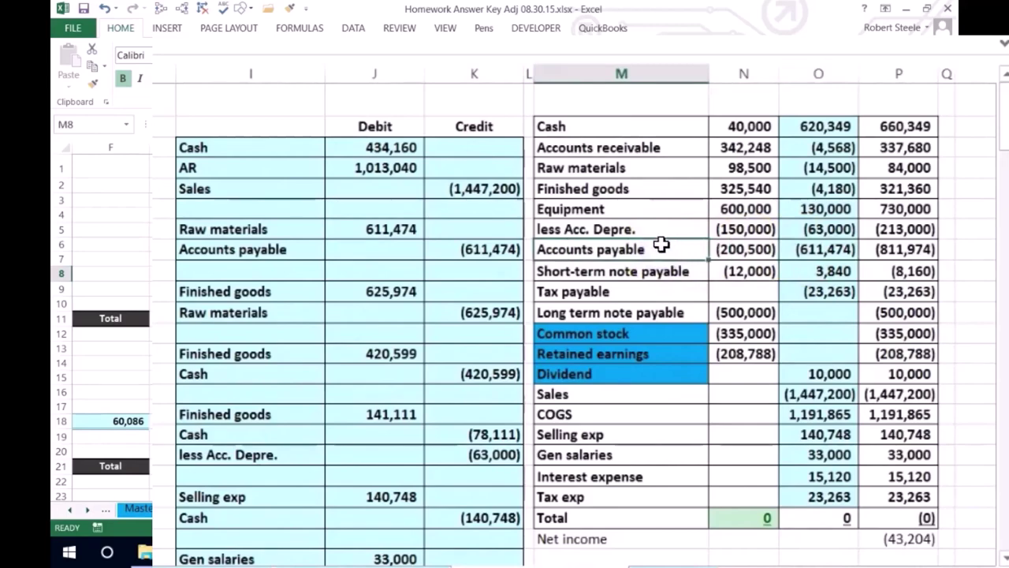
{"action": "key", "text": "Escape"}
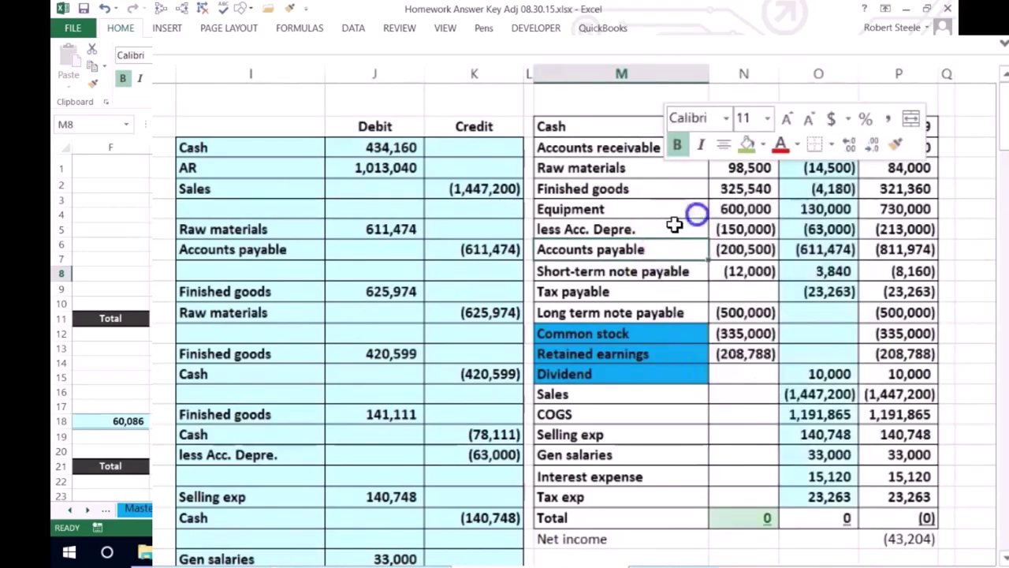
{"action": "scroll", "coordinate": [698, 215], "scroll_direction": "down", "scroll_amount": 11}
{"action": "left_click", "coordinate": [227, 400]}
{"action": "right_click", "coordinate": [225, 419]}
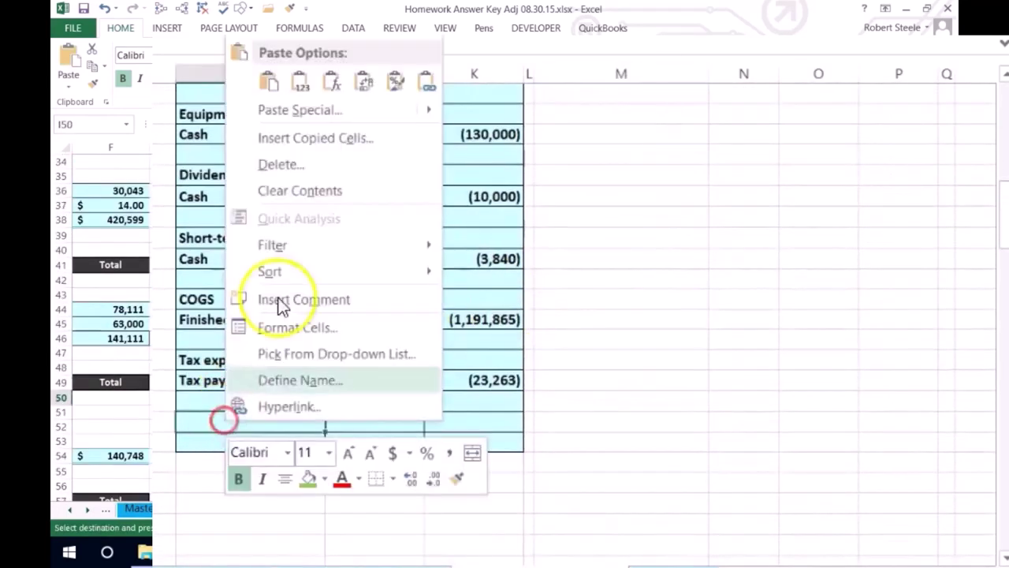
{"action": "left_click", "coordinate": [304, 93]}
{"action": "scroll", "coordinate": [591, 271], "scroll_direction": "up", "scroll_amount": 9}
{"action": "scroll", "coordinate": [609, 279], "scroll_direction": "up", "scroll_amount": 3}
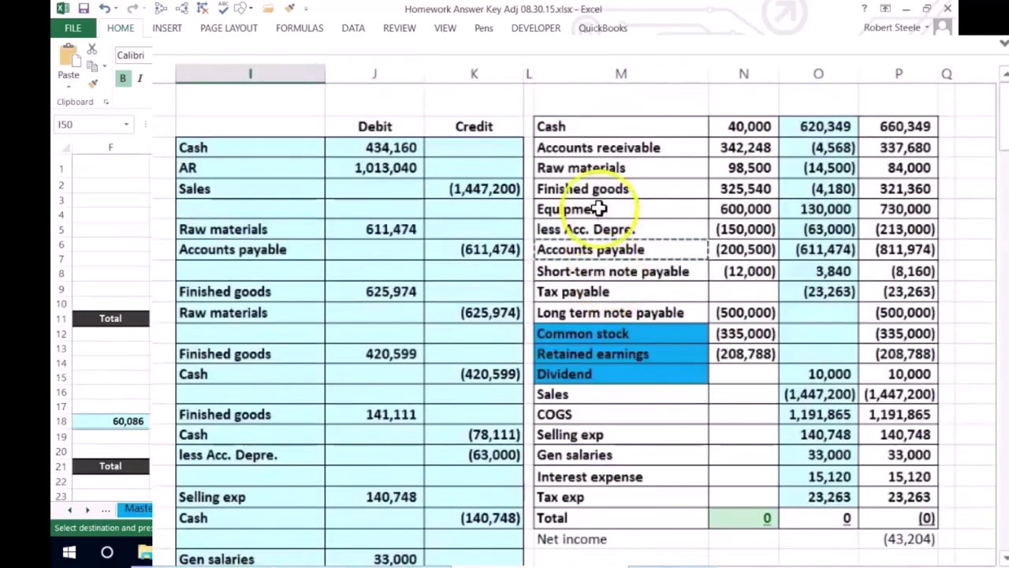
- Copy the Cash label from M2 into I51 as the new entry's credit account
{"action": "left_click", "coordinate": [570, 123]}
{"action": "right_click", "coordinate": [570, 124]}
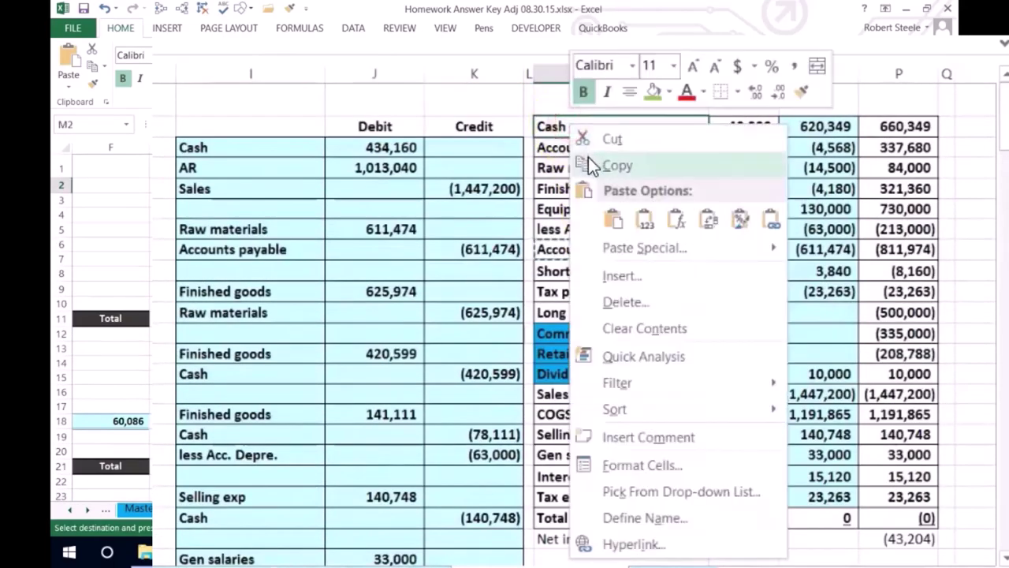
{"action": "left_click", "coordinate": [590, 161]}
{"action": "scroll", "coordinate": [405, 372], "scroll_direction": "down", "scroll_amount": 11}
{"action": "left_click", "coordinate": [392, 410]}
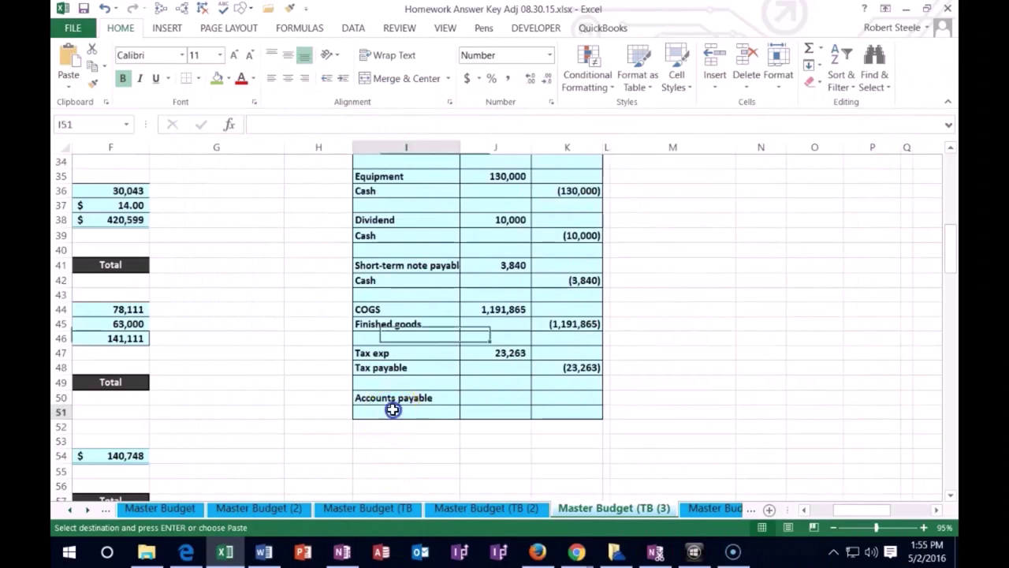
{"action": "right_click", "coordinate": [392, 410]}
{"action": "left_click", "coordinate": [443, 167]}
{"action": "left_click", "coordinate": [439, 205]}
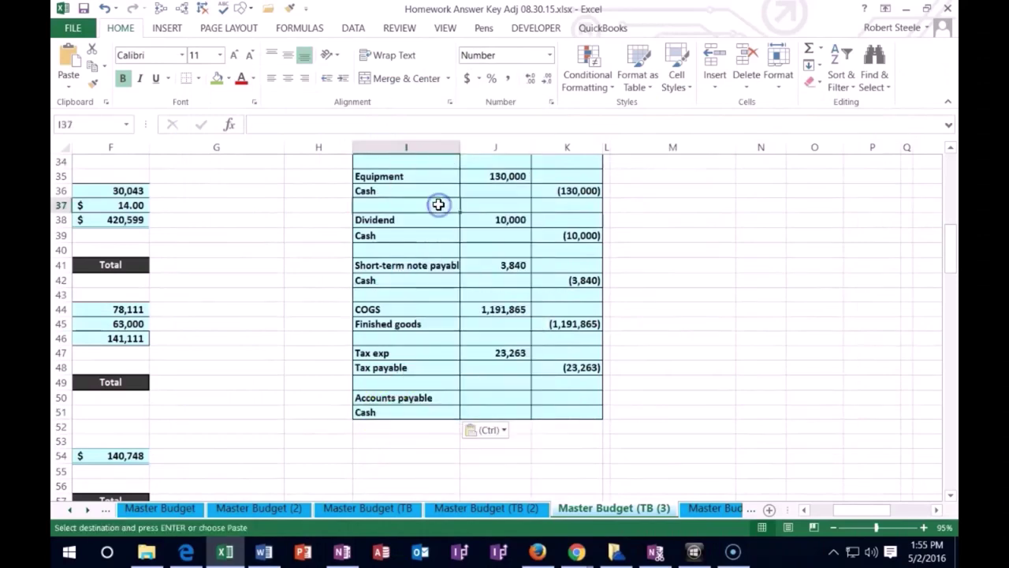
{"action": "key", "text": "Left"}
{"action": "key", "text": "Left"}
{"action": "key", "text": "Left"}
{"action": "key", "text": "Left"}
{"action": "key", "text": "Left"}
{"action": "key", "text": "Left"}
{"action": "key", "text": "Left"}
{"action": "key", "text": "Left"}
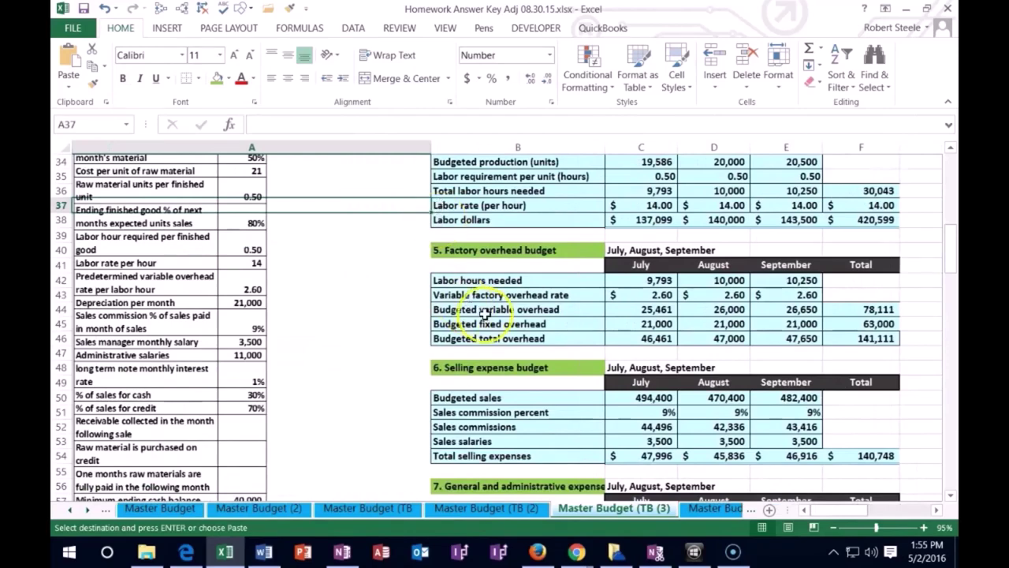
{"action": "scroll", "coordinate": [509, 259], "scroll_direction": "up", "scroll_amount": 6}
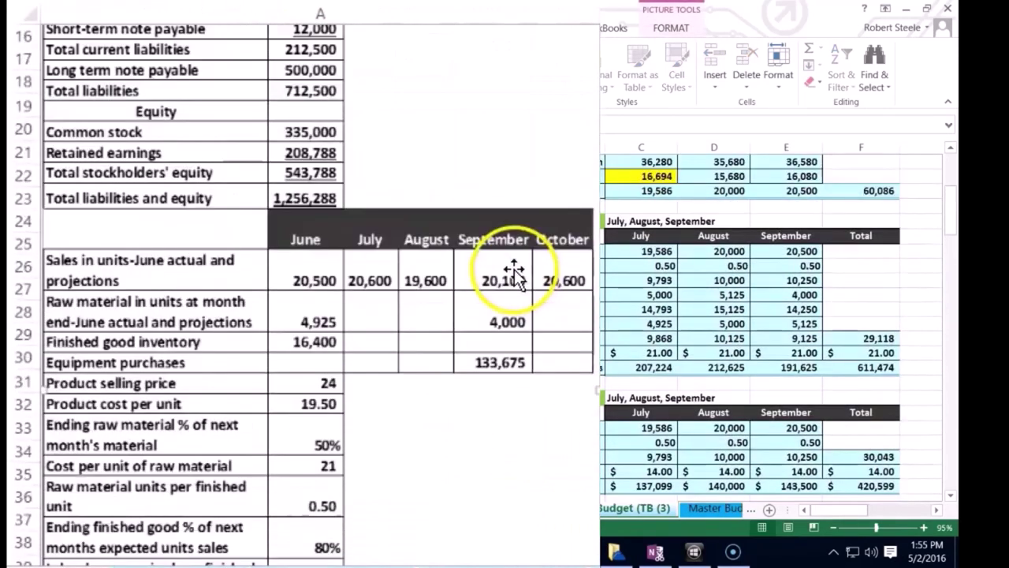
{"action": "scroll", "coordinate": [514, 276], "scroll_direction": "up", "scroll_amount": 5}
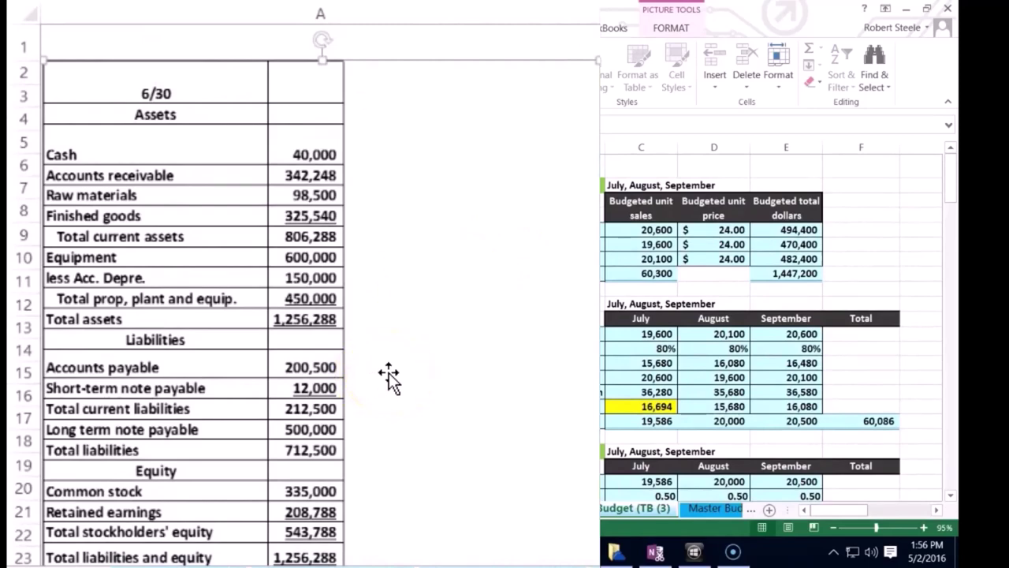
{"action": "scroll", "coordinate": [407, 363], "scroll_direction": "down", "scroll_amount": 1}
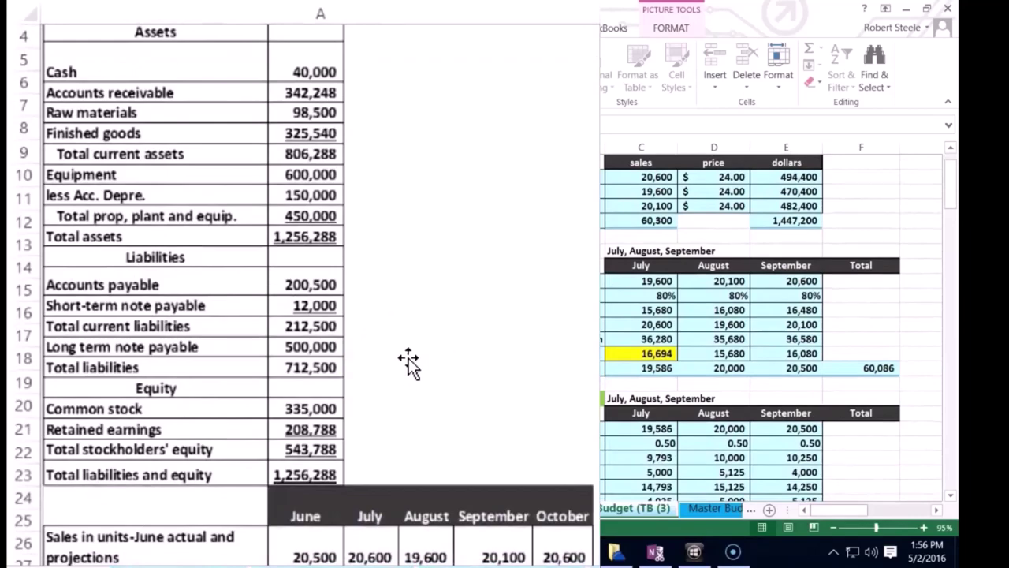
{"action": "left_click", "coordinate": [638, 399]}
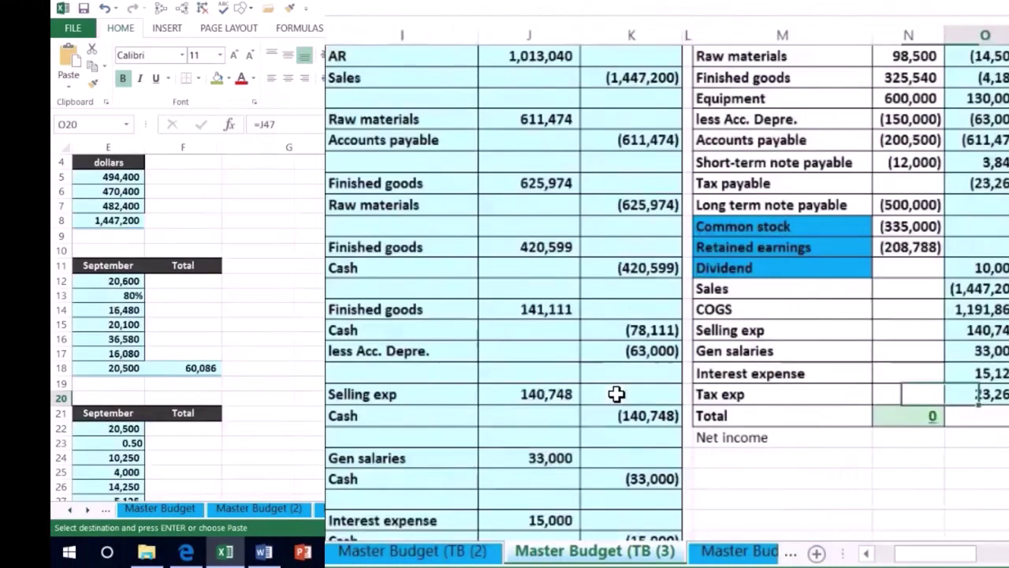
- Enter the Accounts payable debit in J50 as =200500 plus July and August material purchases, giving 620,349
{"action": "scroll", "coordinate": [564, 507], "scroll_direction": "down", "scroll_amount": 10}
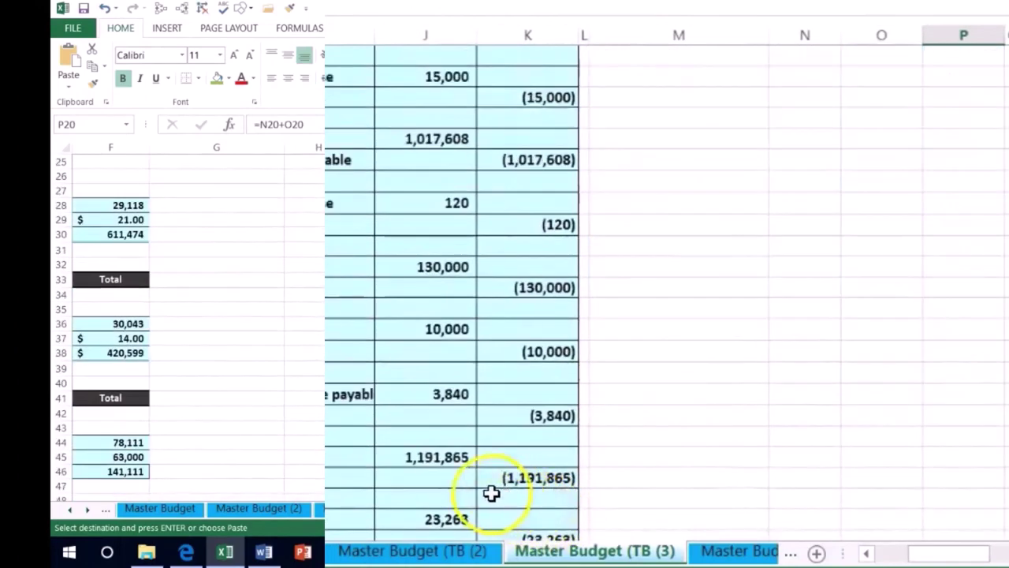
{"action": "left_click", "coordinate": [435, 390]}
{"action": "key", "text": "ctrl+v"}
{"action": "type", "text": "="}
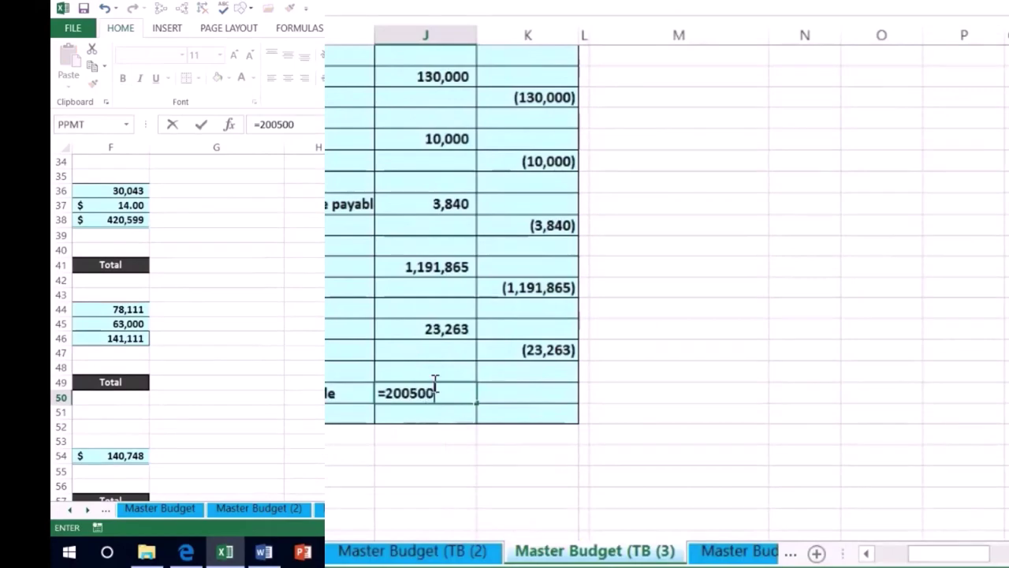
{"action": "type", "text": "200500"}
{"action": "left_click_drag", "start_coordinate": [851, 509], "coordinate": [829, 513]}
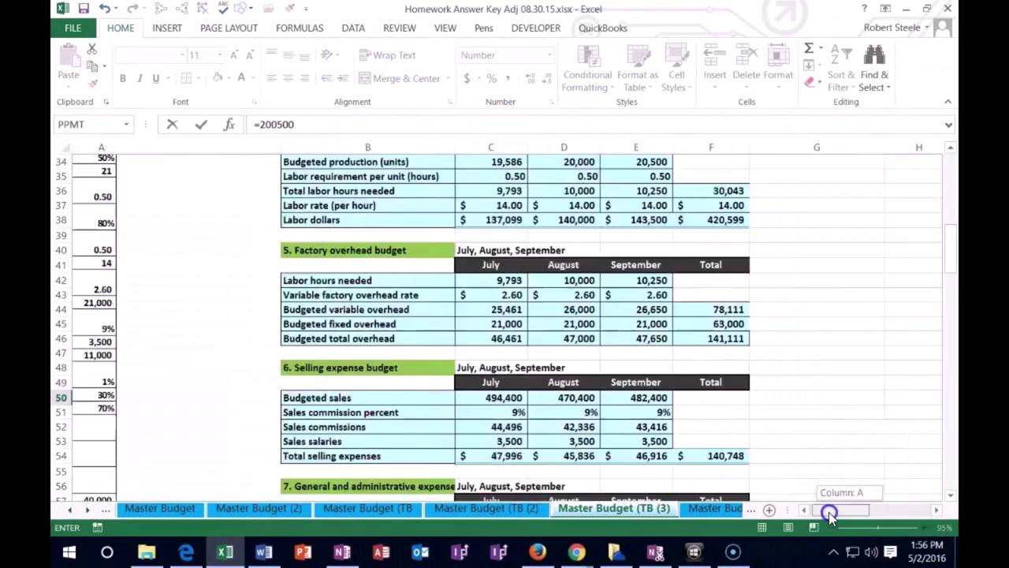
{"action": "left_click", "coordinate": [802, 432]}
{"action": "scroll", "coordinate": [716, 361], "scroll_direction": "up", "scroll_amount": 4}
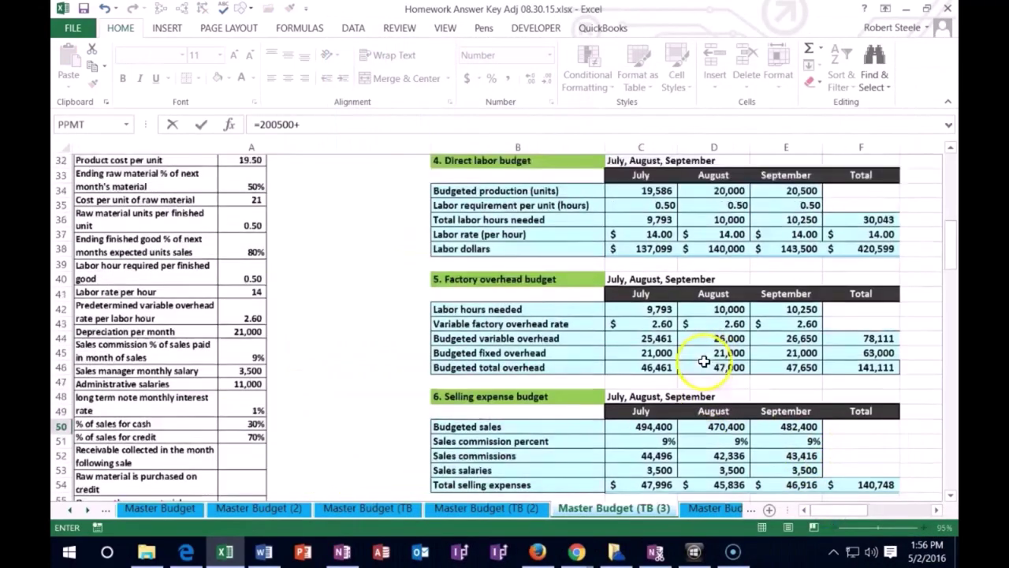
{"action": "scroll", "coordinate": [705, 348], "scroll_direction": "up", "scroll_amount": 4}
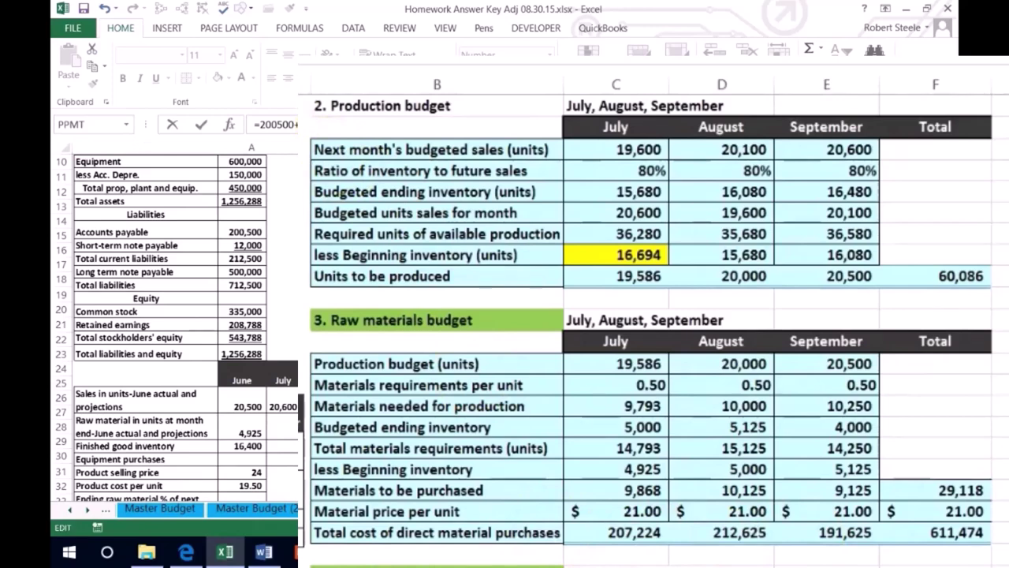
{"action": "left_click", "coordinate": [616, 529]}
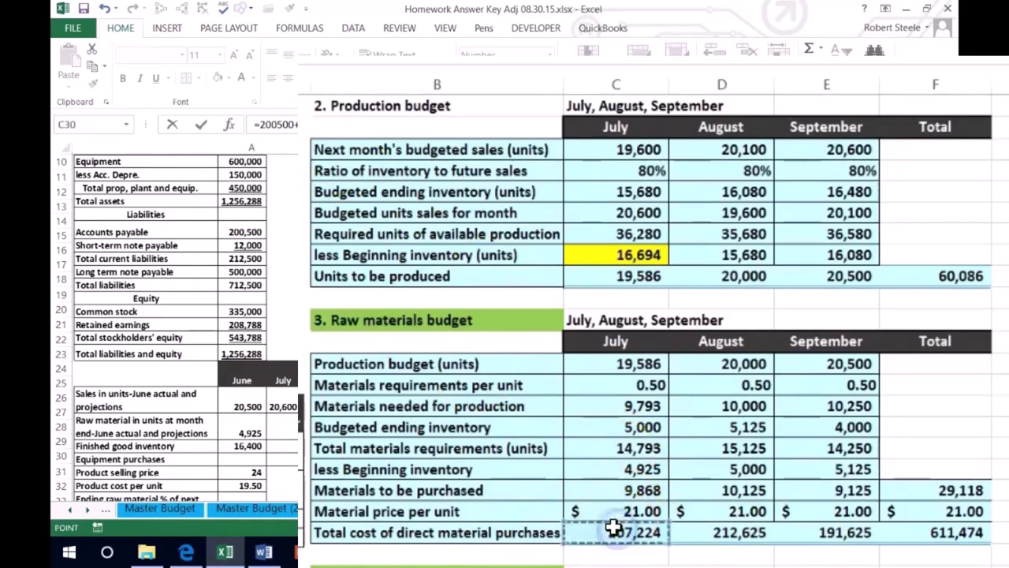
{"action": "left_click", "coordinate": [735, 533]}
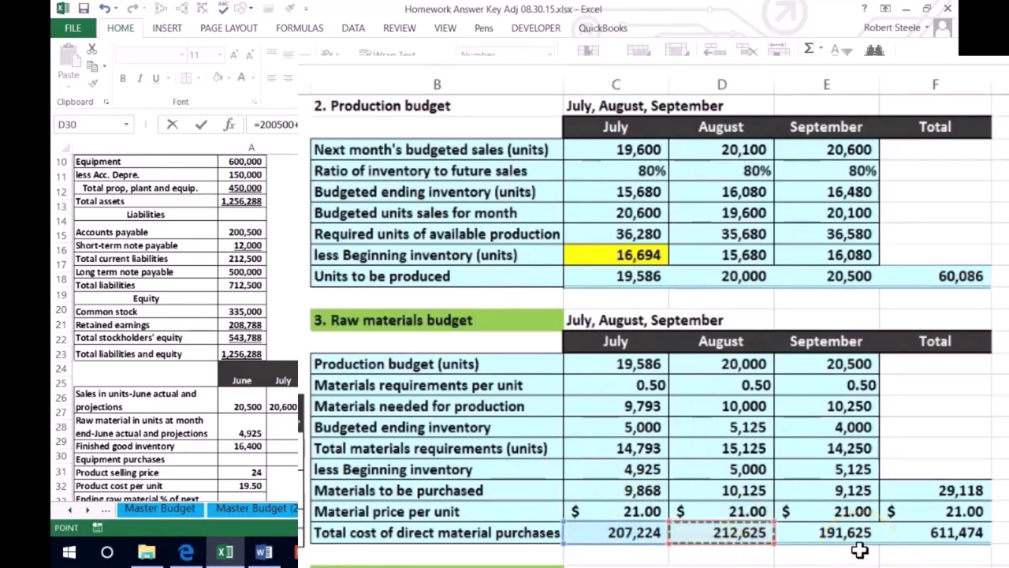
{"action": "key", "text": "Return"}
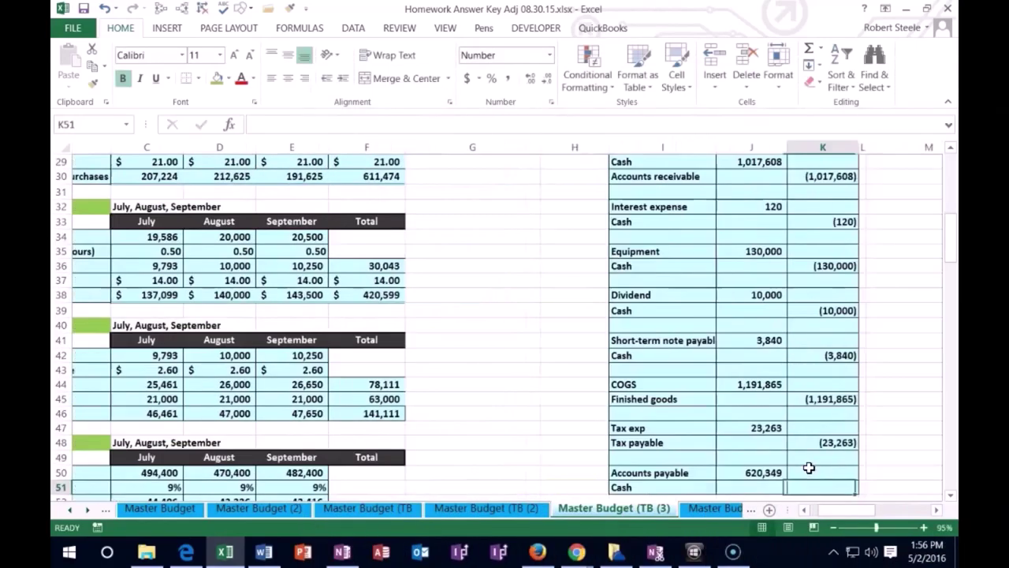
- Credit Cash in K51 with =-J50, giving (620,349)
{"action": "key", "text": "Right"}
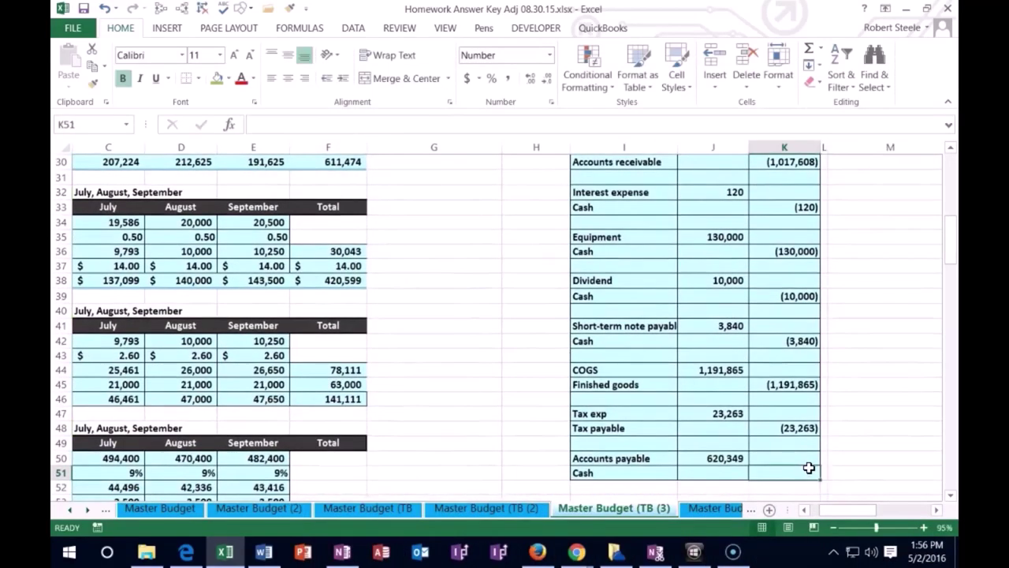
{"action": "type", "text": "=-J50"}
{"action": "key", "text": "Return"}
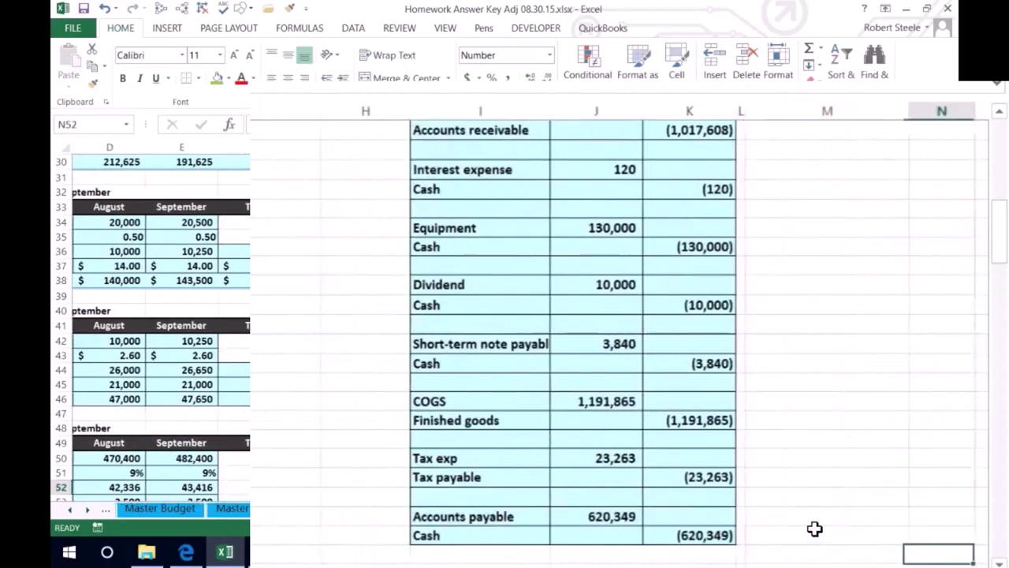
- Add +J51 to the Accounts payable adjustment in O8 and check its ending balance of (191,625)
{"action": "key", "text": "Right"}
{"action": "key", "text": "Right"}
{"action": "key", "text": "Right"}
{"action": "scroll", "coordinate": [814, 528], "scroll_direction": "up", "scroll_amount": 10}
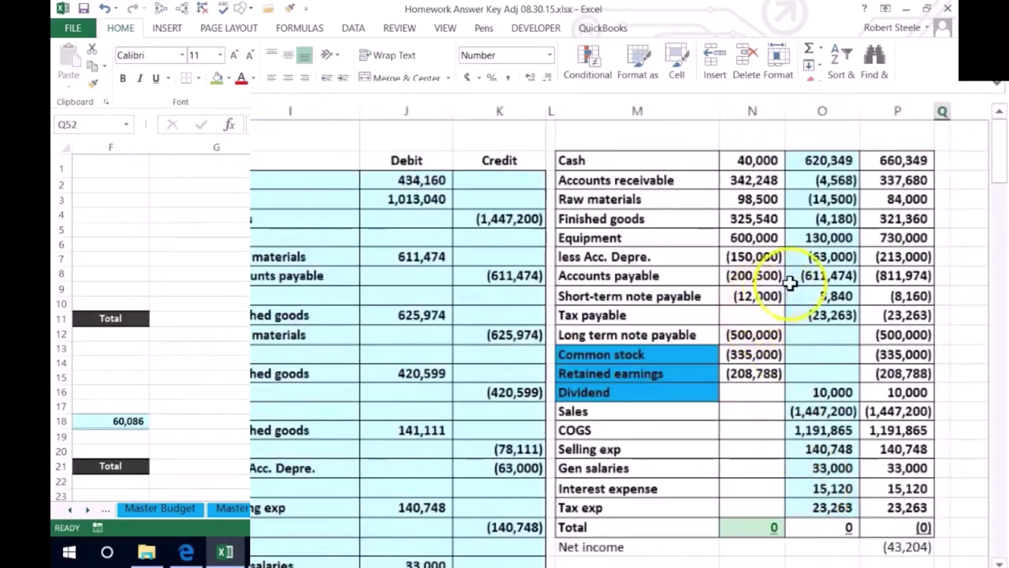
{"action": "double_click", "coordinate": [811, 277]}
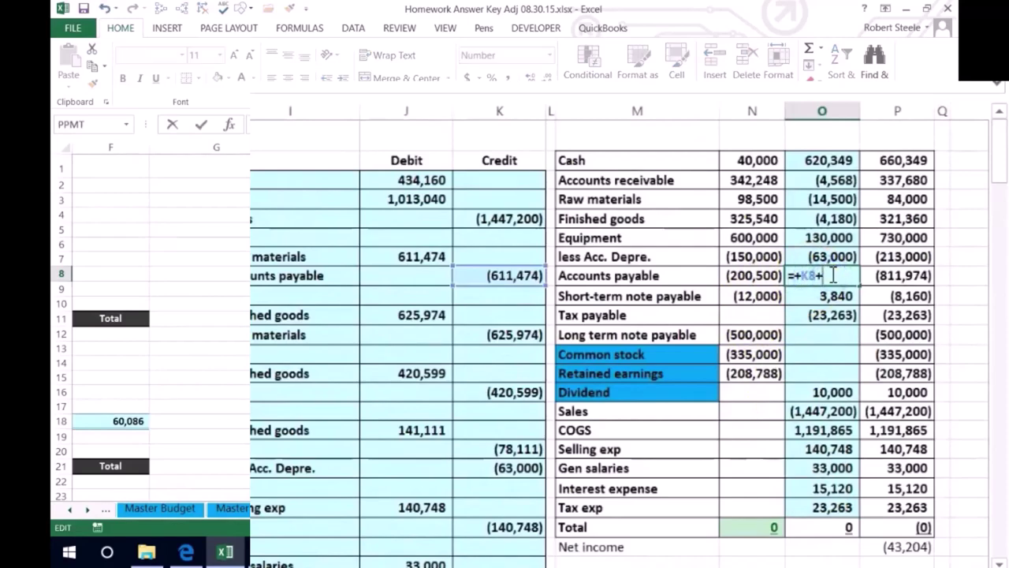
{"action": "type", "text": "+"}
{"action": "scroll", "coordinate": [509, 379], "scroll_direction": "down", "scroll_amount": 13}
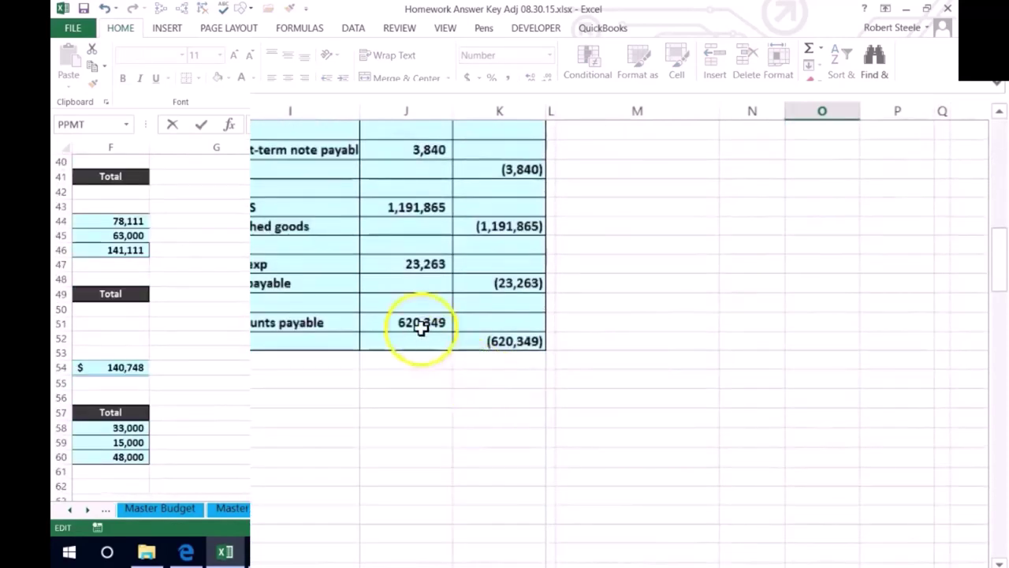
{"action": "left_click", "coordinate": [422, 328]}
{"action": "key", "text": "Return"}
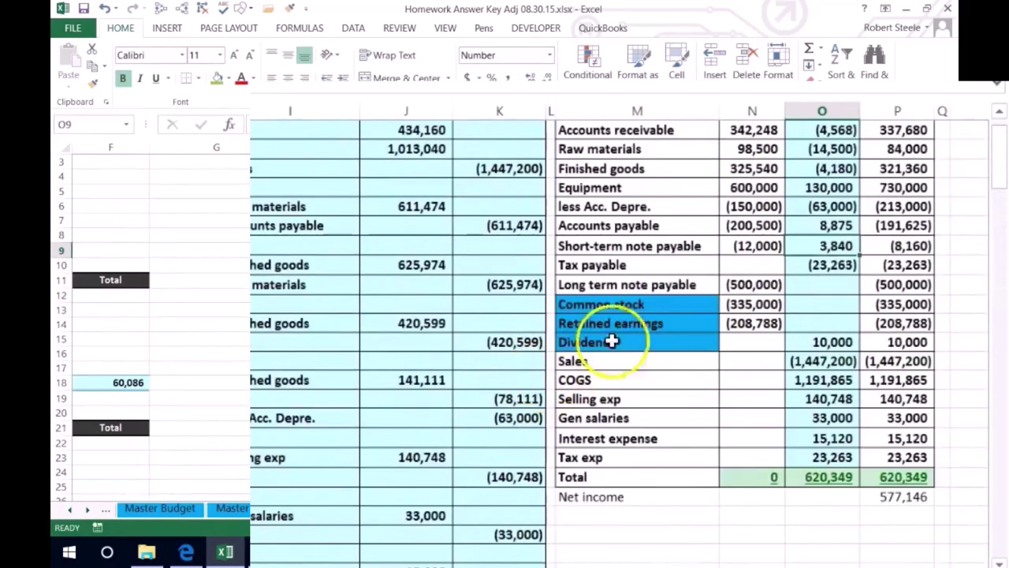
{"action": "left_click", "coordinate": [899, 225]}
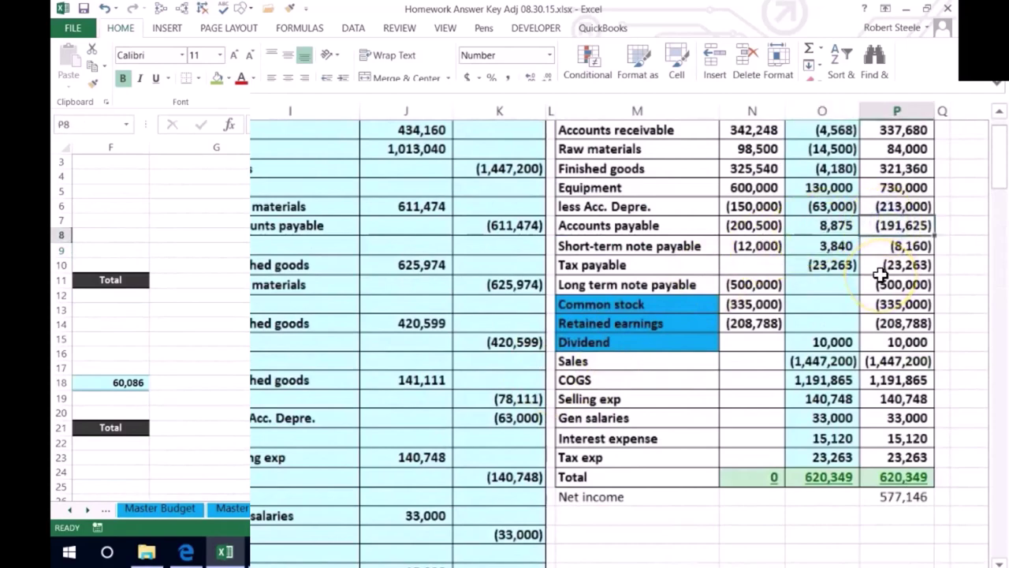
- Add +K51 to the Cash adjustment in O2 and check that ending Cash is 40,000
{"action": "scroll", "coordinate": [880, 273], "scroll_direction": "up", "scroll_amount": 1}
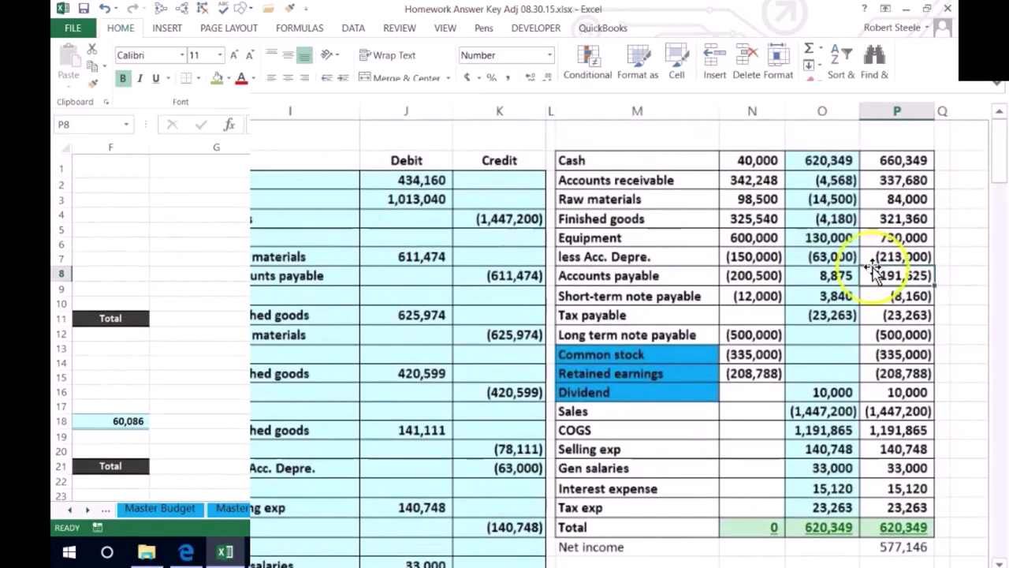
{"action": "double_click", "coordinate": [818, 160]}
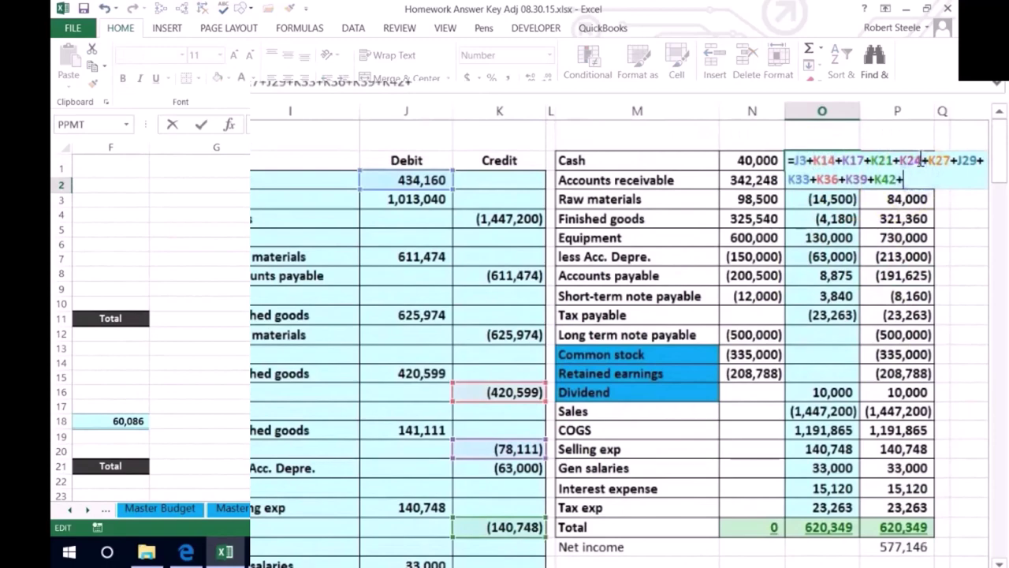
{"action": "scroll", "coordinate": [499, 326], "scroll_direction": "down", "scroll_amount": 12}
{"action": "left_click", "coordinate": [523, 403]}
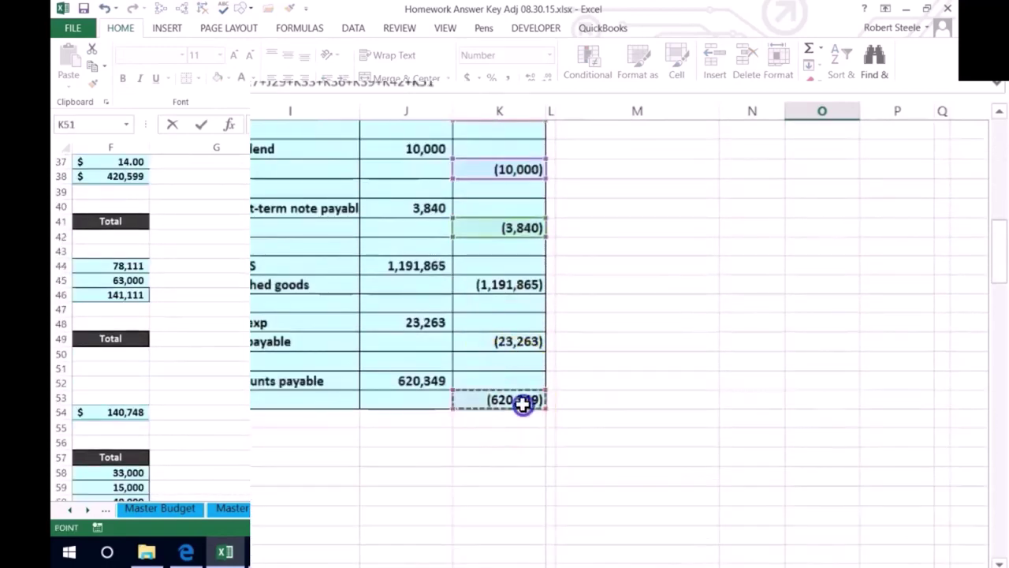
{"action": "key", "text": "Return"}
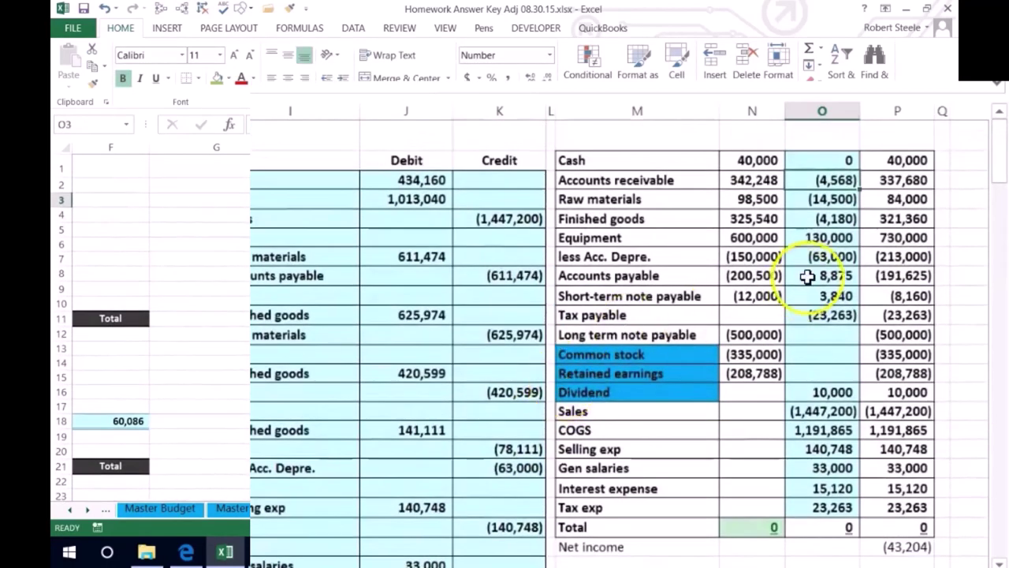
{"action": "left_click", "coordinate": [903, 161]}
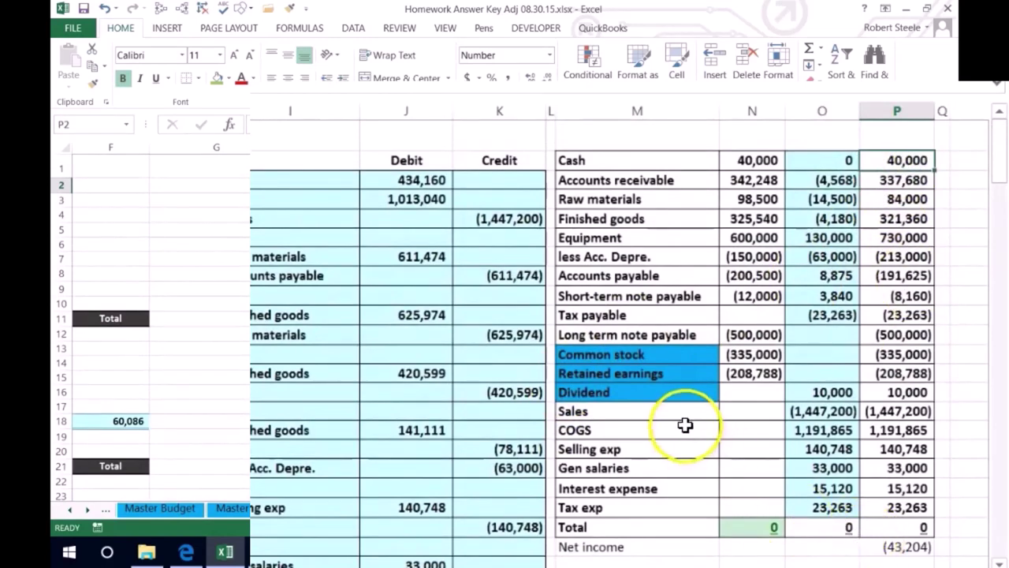
- Confirm the ending total is 0, then shade the balance sheet Cash amount green
{"action": "left_click", "coordinate": [883, 526]}
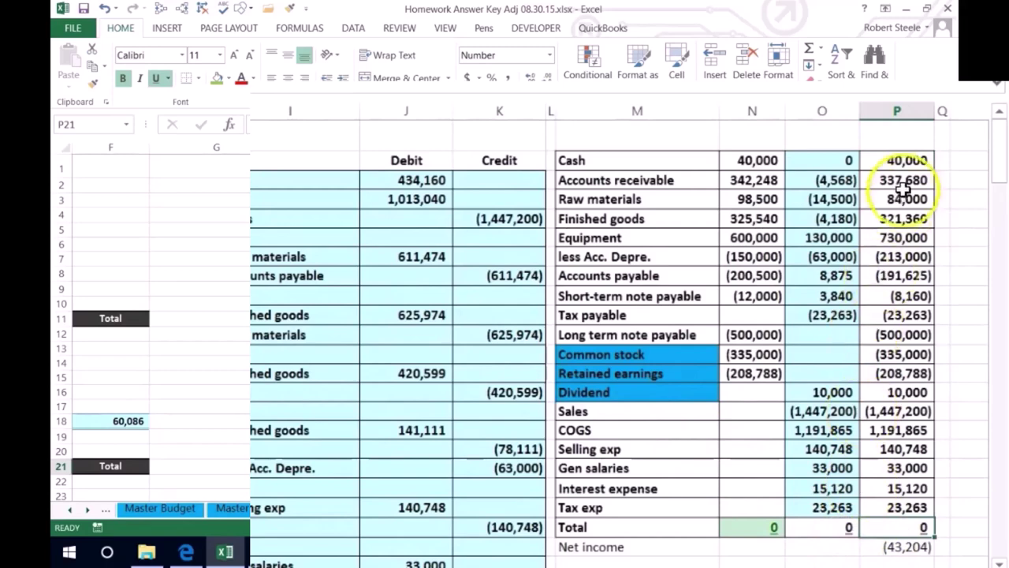
{"action": "left_click", "coordinate": [905, 163]}
{"action": "right_click", "coordinate": [905, 164]}
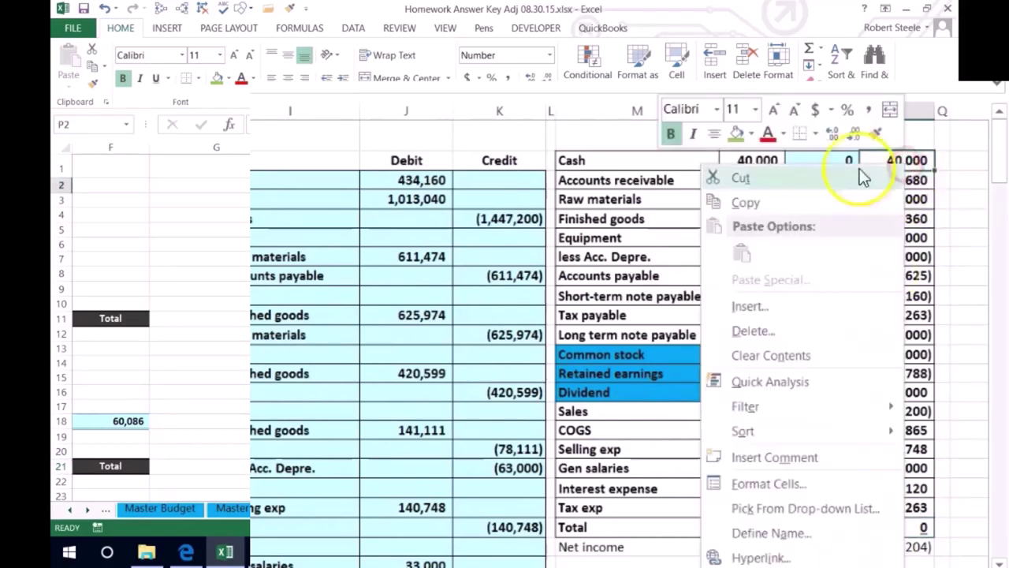
{"action": "key", "text": "Escape"}
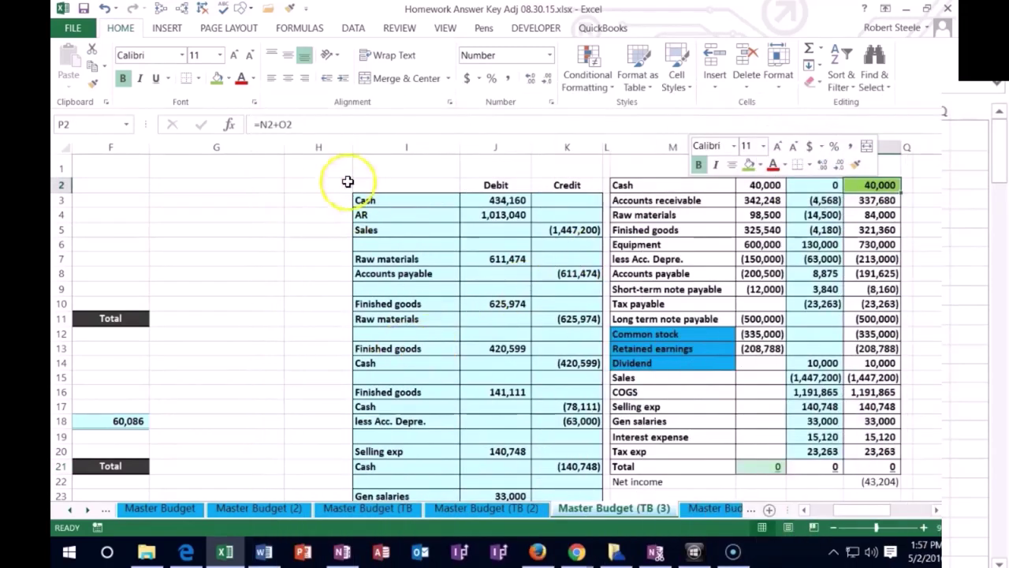
{"action": "left_click_drag", "start_coordinate": [315, 147], "coordinate": [597, 176]}
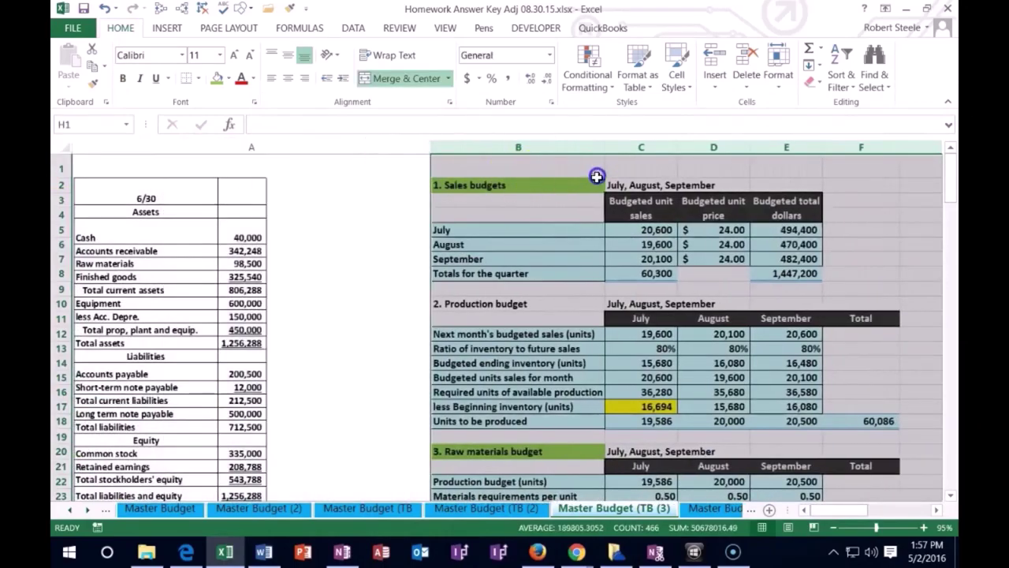
{"action": "scroll", "coordinate": [599, 327], "scroll_direction": "down", "scroll_amount": 20}
{"action": "scroll", "coordinate": [601, 332], "scroll_direction": "down", "scroll_amount": 15}
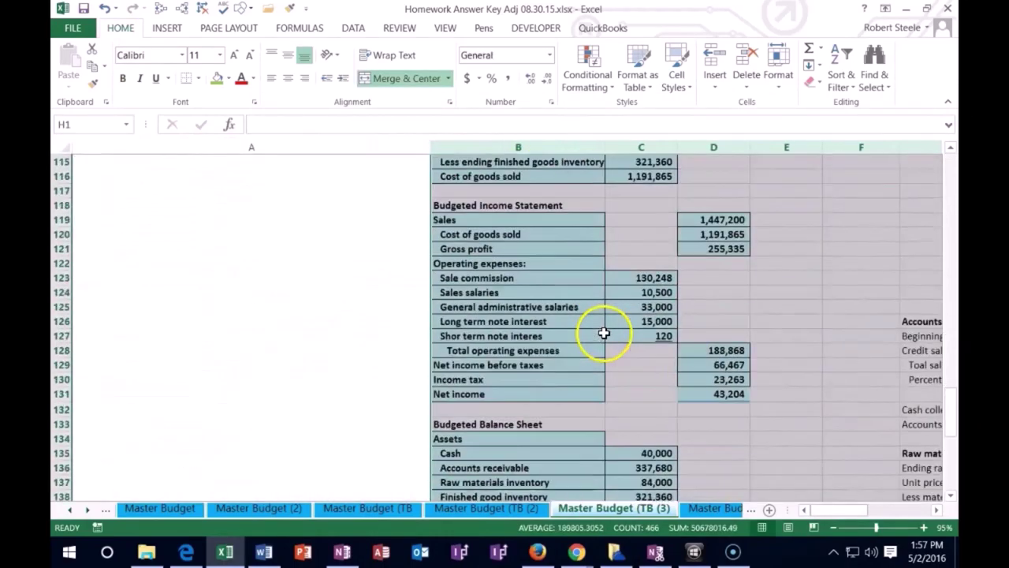
{"action": "left_click", "coordinate": [641, 365]}
{"action": "scroll", "coordinate": [641, 364], "scroll_direction": "up", "scroll_amount": 2}
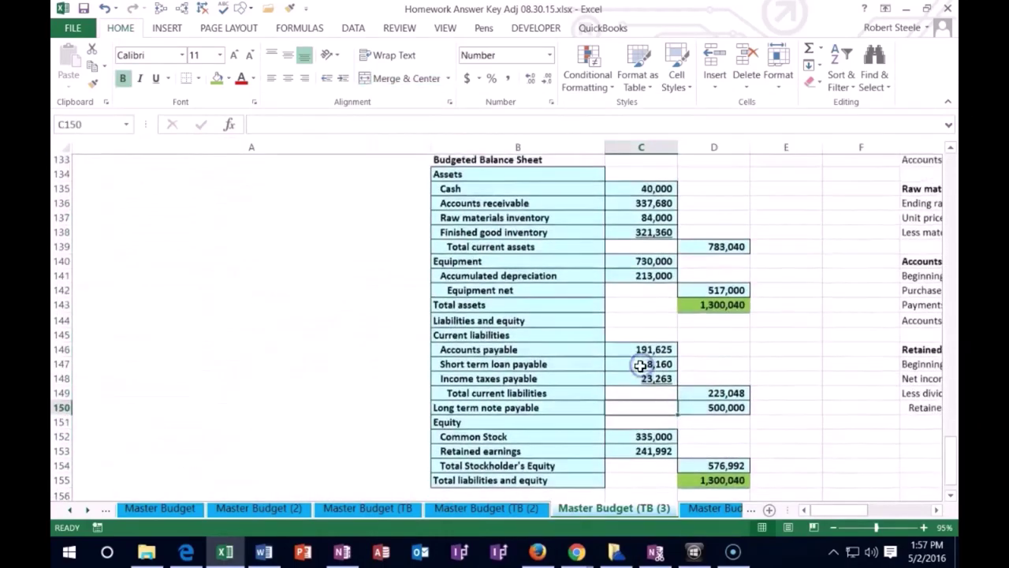
{"action": "left_click", "coordinate": [653, 230]}
{"action": "right_click", "coordinate": [653, 229]}
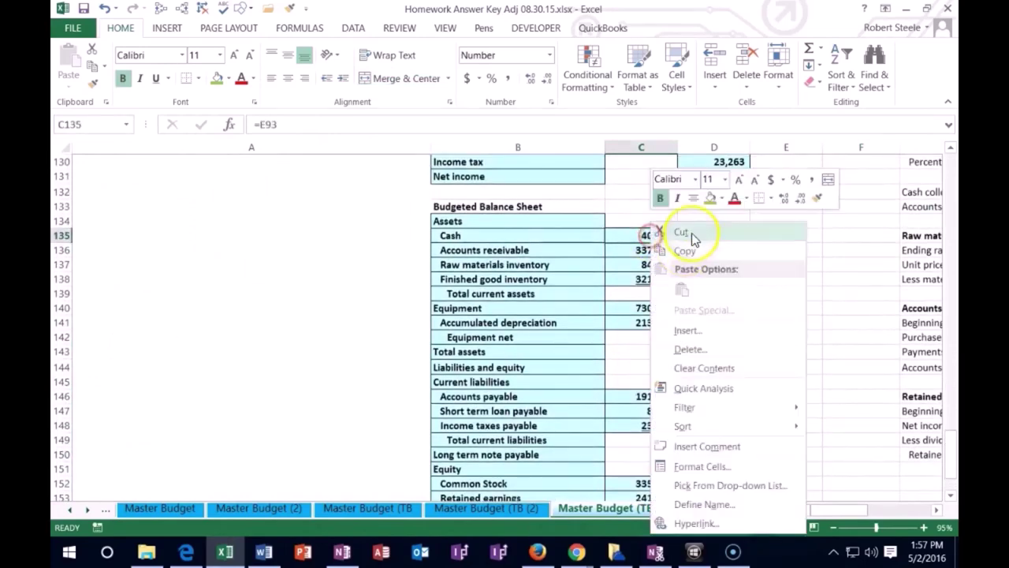
{"action": "left_click", "coordinate": [708, 201]}
- Shade the ending Accounts receivable balance in P3 green
{"action": "left_click_drag", "start_coordinate": [859, 513], "coordinate": [879, 510]}
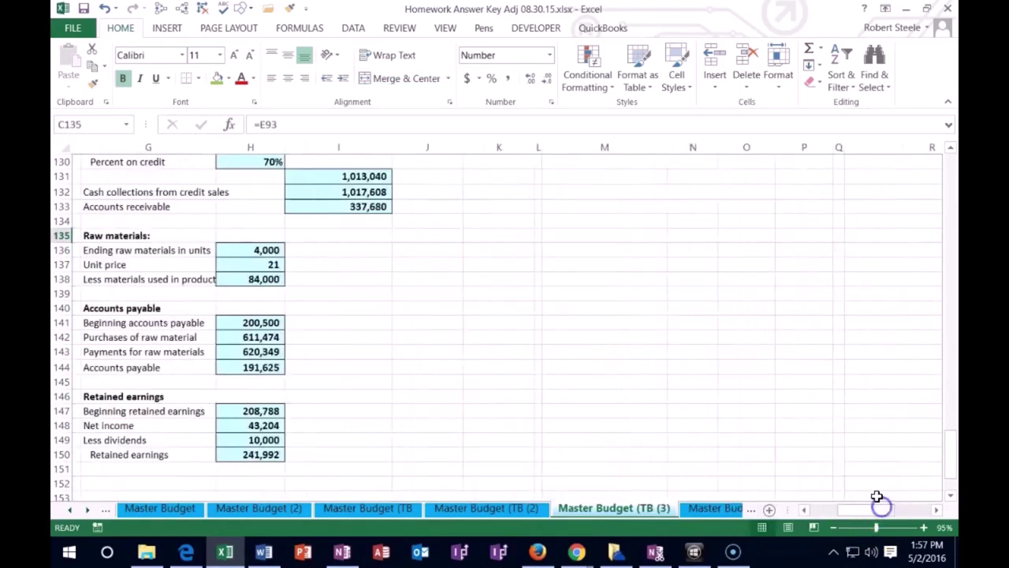
{"action": "scroll", "coordinate": [869, 450], "scroll_direction": "up", "scroll_amount": 20}
{"action": "scroll", "coordinate": [852, 321], "scroll_direction": "up", "scroll_amount": 7}
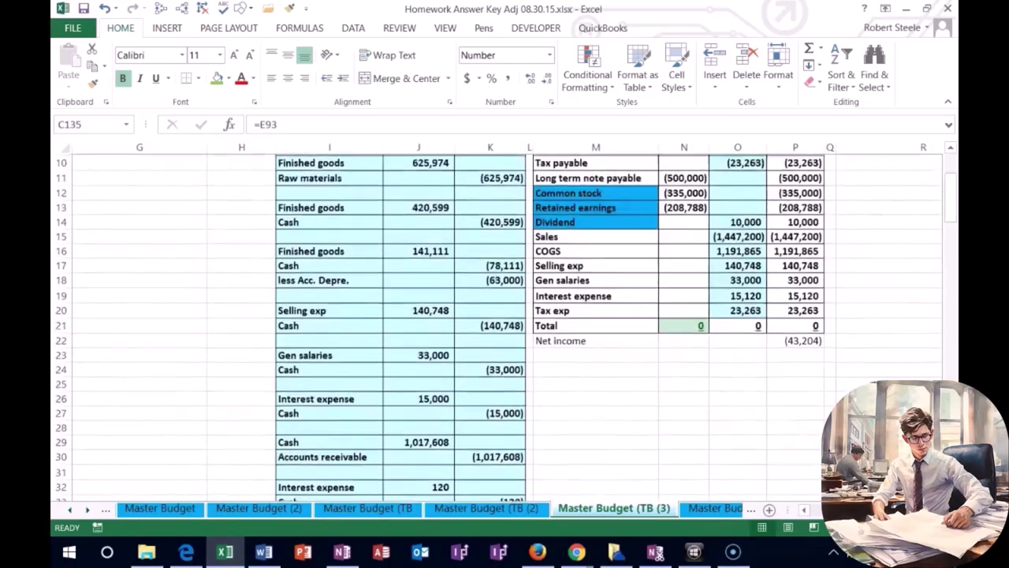
{"action": "left_click", "coordinate": [787, 196]}
{"action": "right_click", "coordinate": [786, 195]}
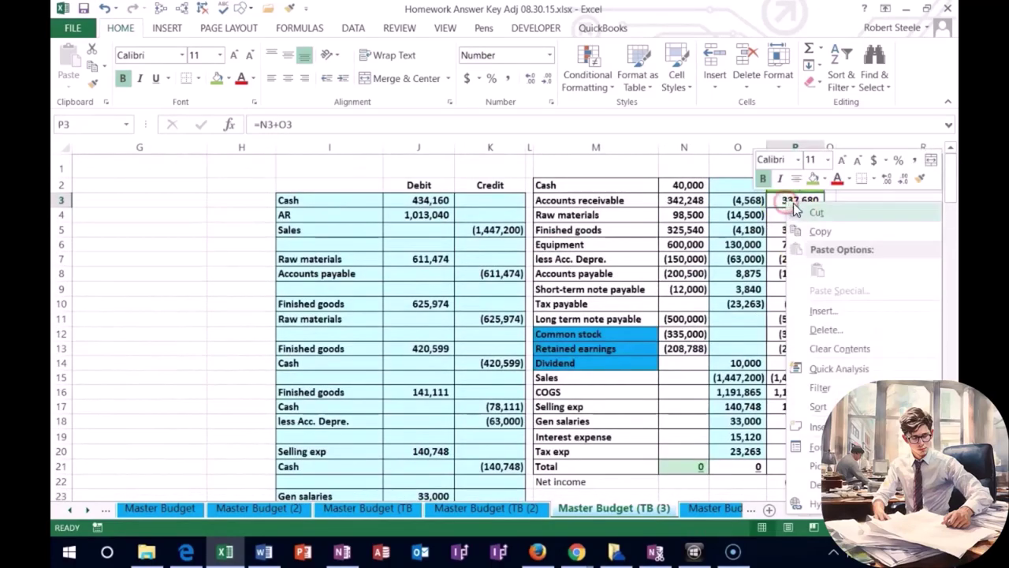
{"action": "left_click", "coordinate": [813, 178]}
- Shade the balance sheet Accounts receivable and Raw materials amounts (C136, C137) green
{"action": "scroll", "coordinate": [701, 427], "scroll_direction": "down", "scroll_amount": 9}
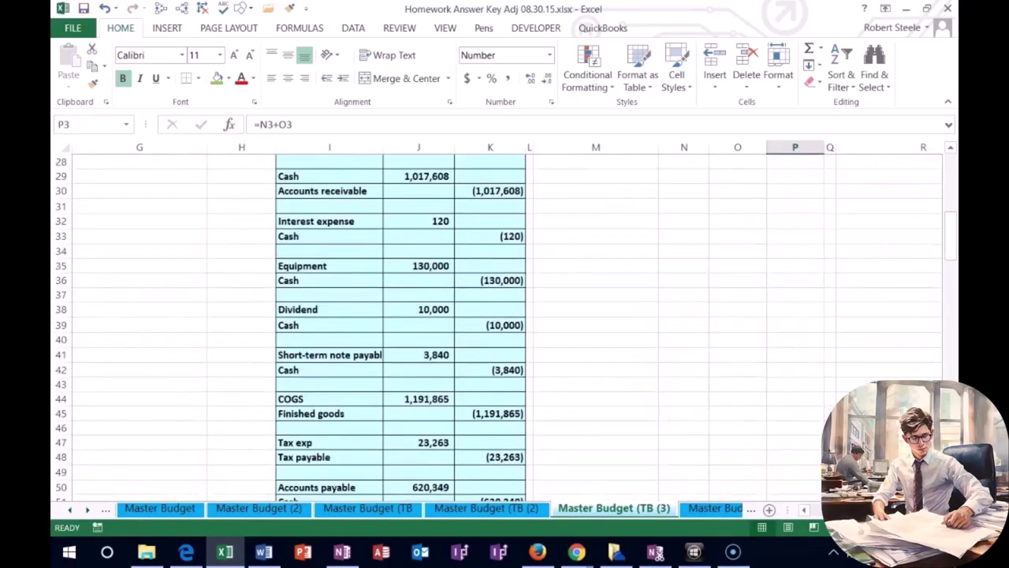
{"action": "scroll", "coordinate": [707, 417], "scroll_direction": "left", "scroll_amount": 2}
{"action": "scroll", "coordinate": [707, 417], "scroll_direction": "down", "scroll_amount": 20}
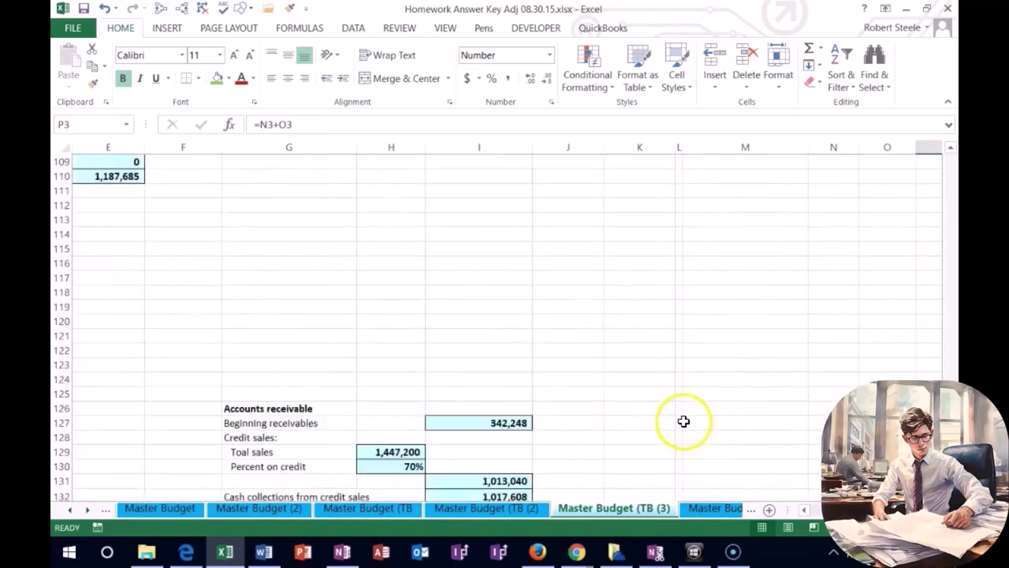
{"action": "scroll", "coordinate": [683, 421], "scroll_direction": "down", "scroll_amount": 13}
{"action": "scroll", "coordinate": [612, 428], "scroll_direction": "left", "scroll_amount": 2}
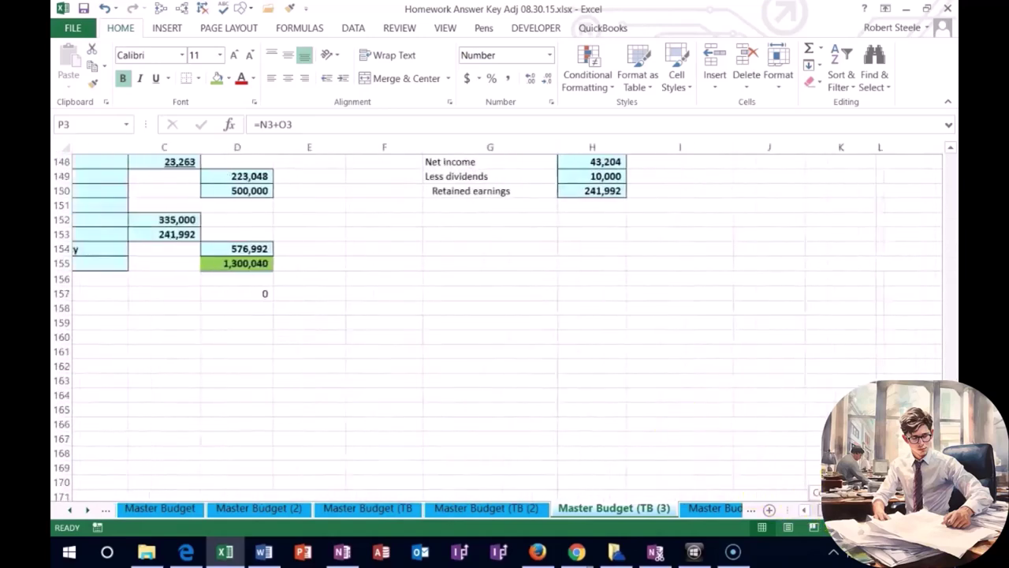
{"action": "scroll", "coordinate": [613, 428], "scroll_direction": "up", "scroll_amount": 8}
{"action": "left_click", "coordinate": [307, 445]}
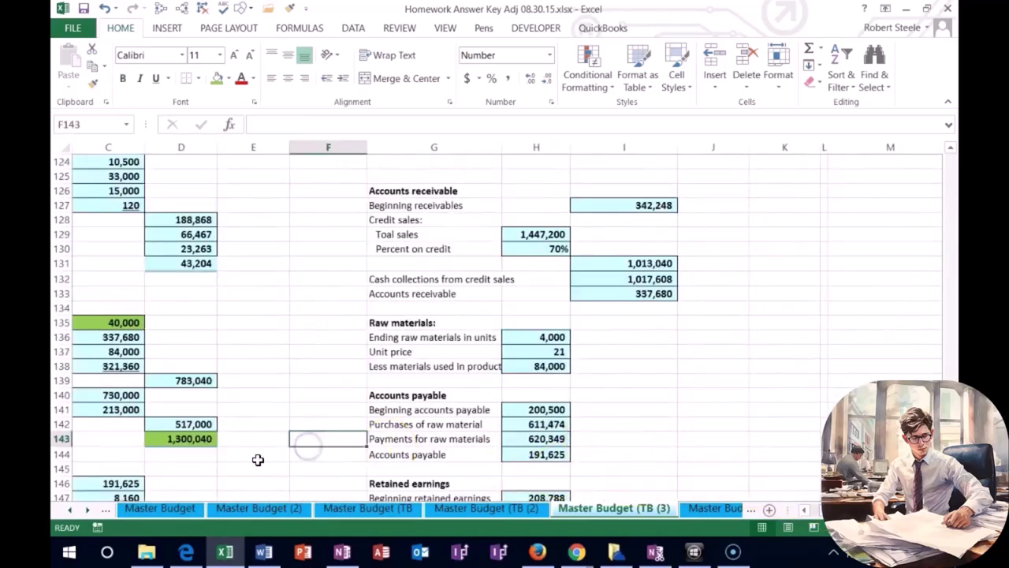
{"action": "right_click", "coordinate": [130, 339]}
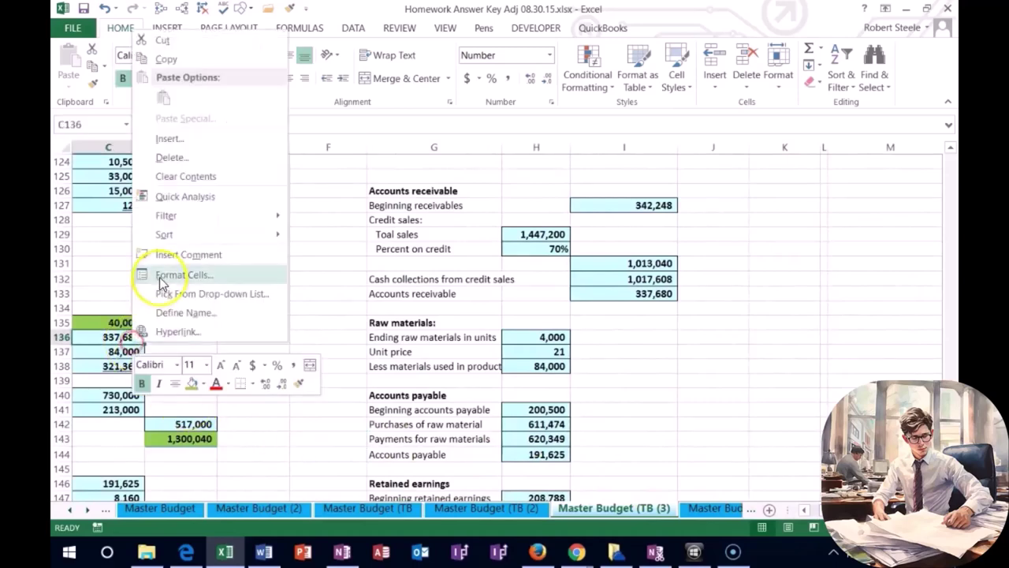
{"action": "left_click", "coordinate": [188, 383]}
{"action": "left_click", "coordinate": [83, 350]}
{"action": "right_click", "coordinate": [106, 351]}
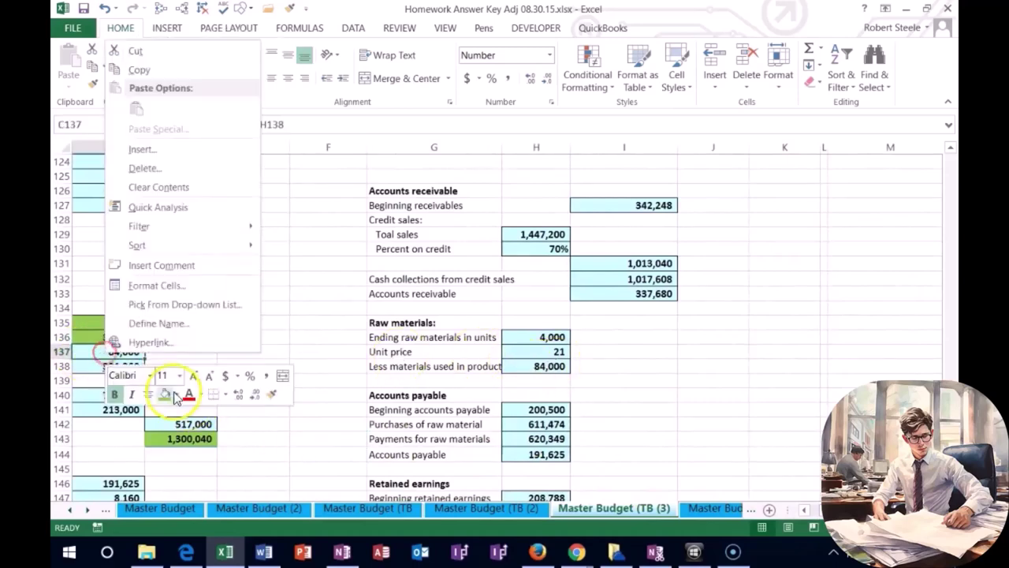
{"action": "left_click", "coordinate": [165, 386]}
- Shade the ending Raw materials balance in P4 green
{"action": "scroll", "coordinate": [655, 387], "scroll_direction": "up", "scroll_amount": 5}
{"action": "scroll", "coordinate": [654, 387], "scroll_direction": "up", "scroll_amount": 20}
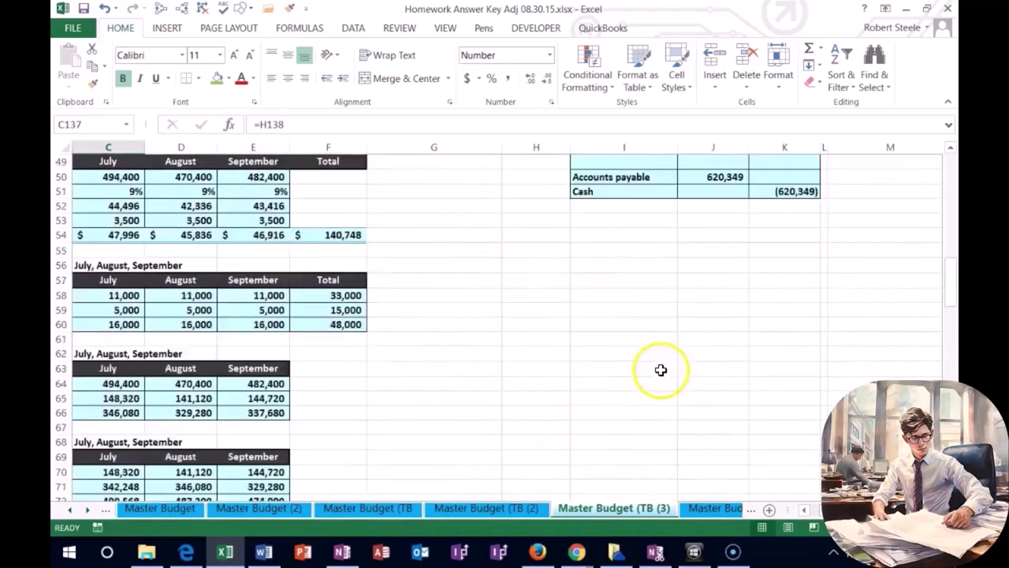
{"action": "scroll", "coordinate": [807, 505], "scroll_direction": "right", "scroll_amount": 4}
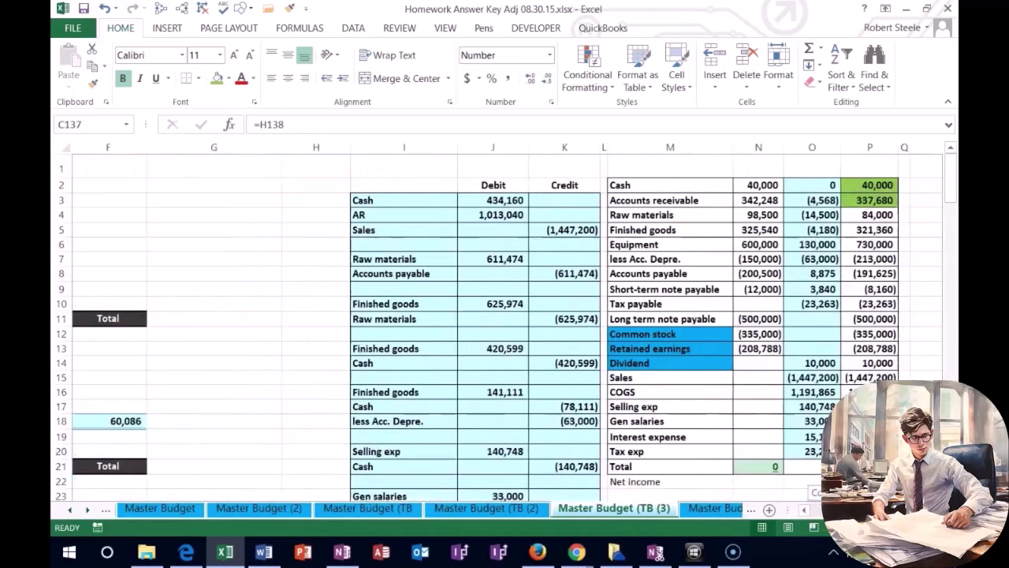
{"action": "right_click", "coordinate": [791, 214]}
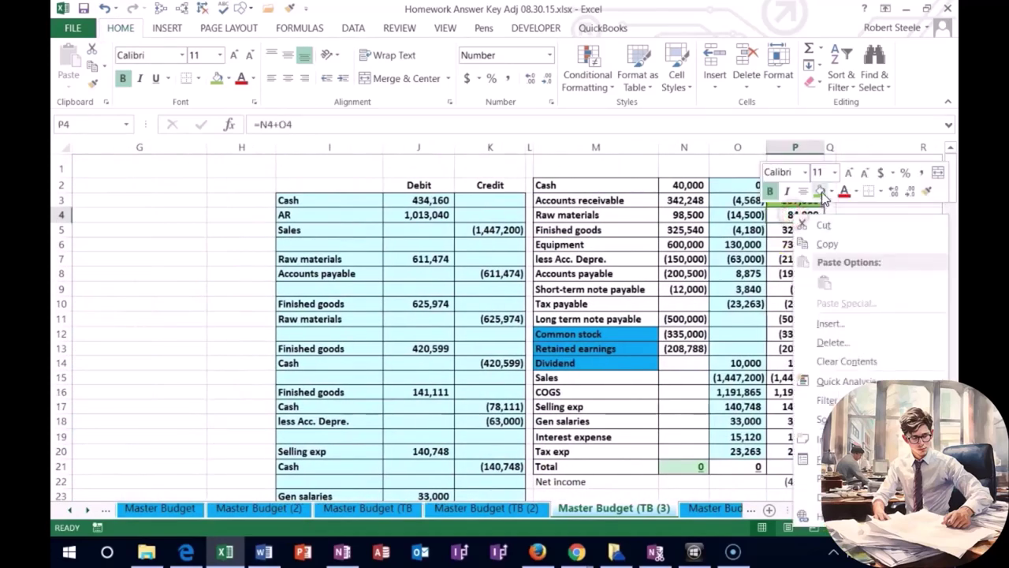
{"action": "left_click", "coordinate": [820, 191]}
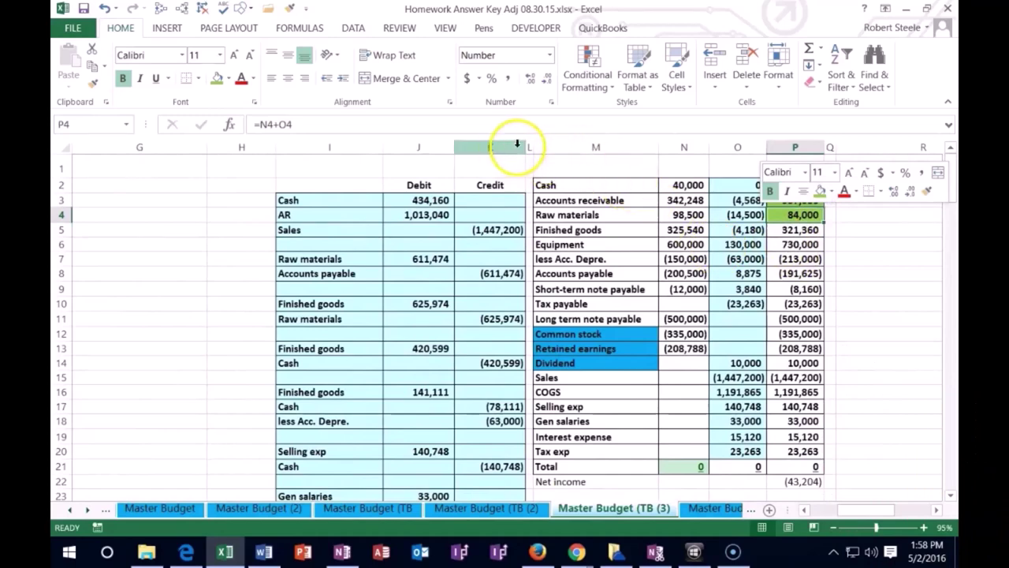
- Hide columns G through K
{"action": "left_click_drag", "start_coordinate": [517, 143], "coordinate": [144, 152]}
{"action": "right_click", "coordinate": [146, 183]}
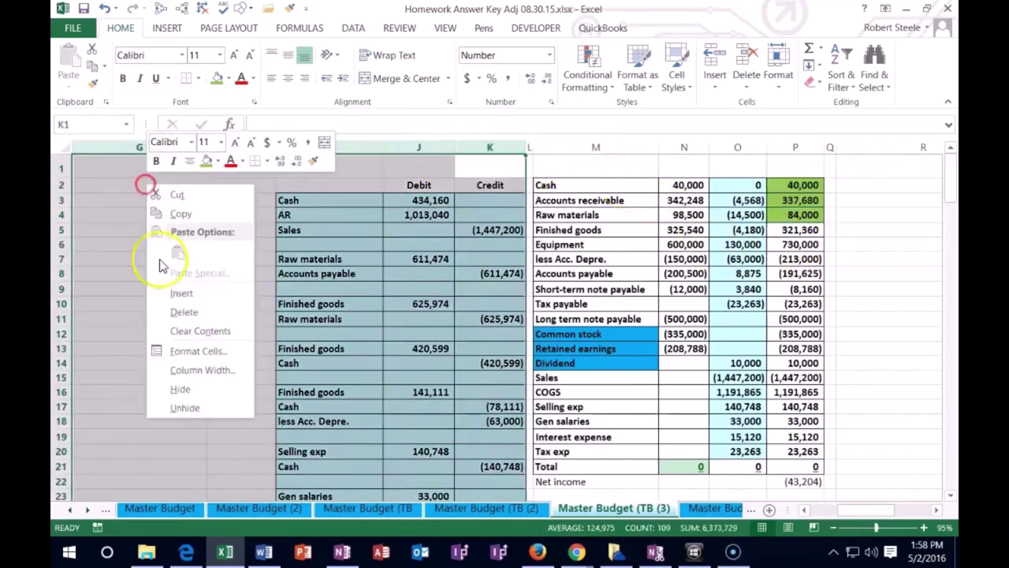
{"action": "left_click", "coordinate": [181, 390]}
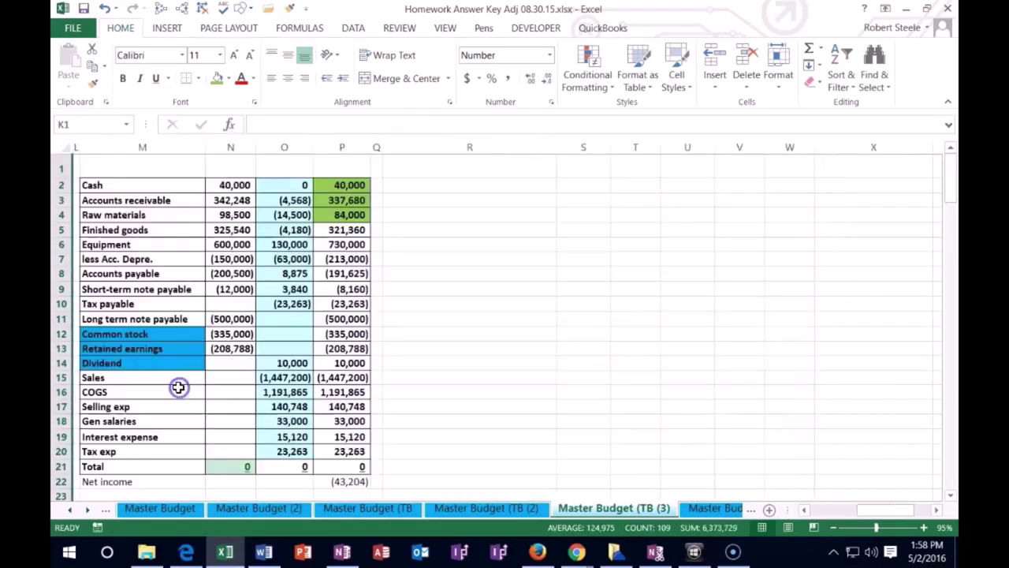
- Shade the balance sheet Finished good inventory amount (321,360) green
{"action": "left_click", "coordinate": [327, 242]}
{"action": "key", "text": "Left"}
{"action": "key", "text": "Left"}
{"action": "key", "text": "Left"}
{"action": "key", "text": "Left"}
{"action": "key", "text": "Left"}
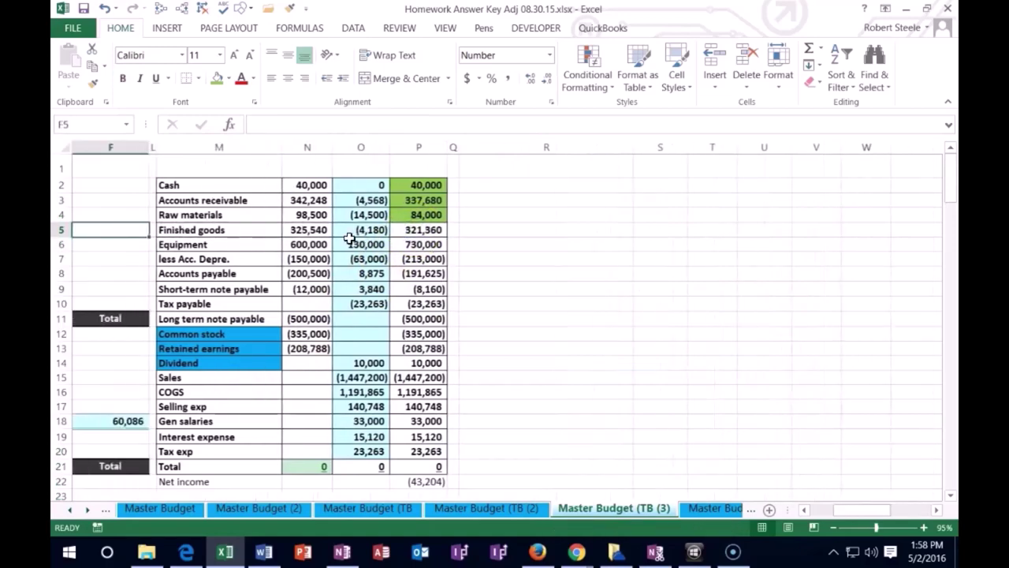
{"action": "key", "text": "Left"}
{"action": "key", "text": "Left"}
{"action": "key", "text": "Left"}
{"action": "key", "text": "Left"}
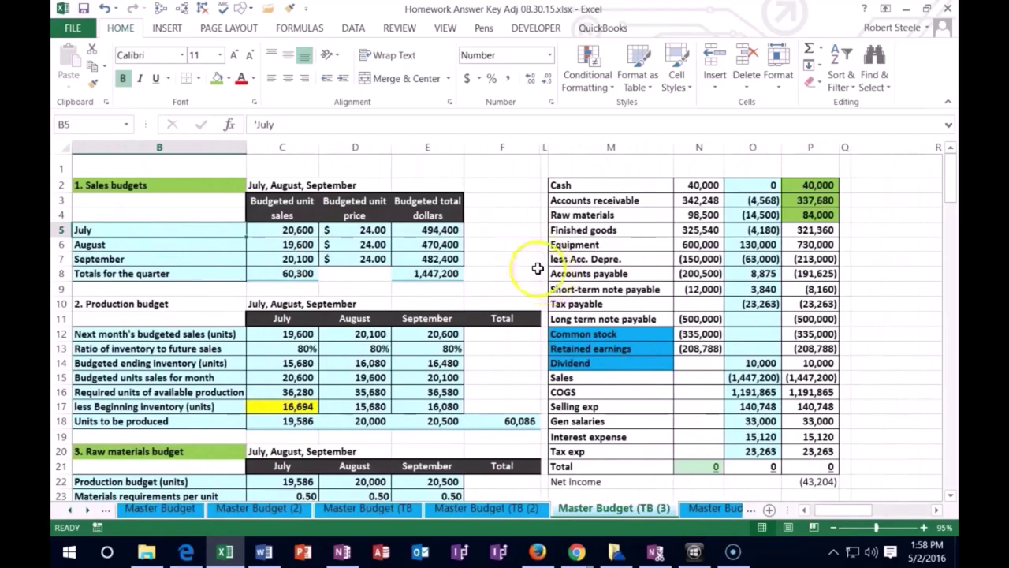
{"action": "scroll", "coordinate": [536, 269], "scroll_direction": "down", "scroll_amount": 20}
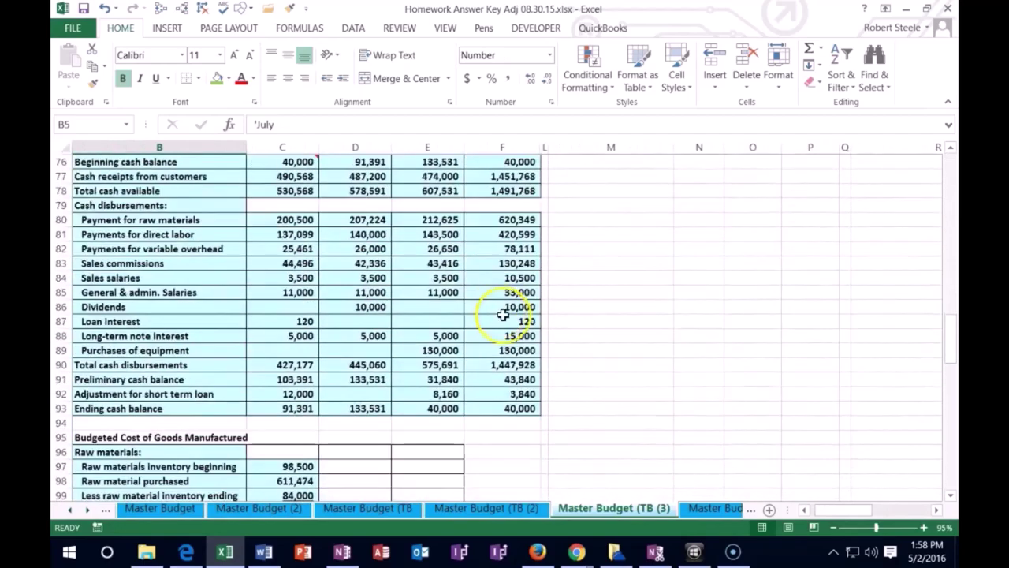
{"action": "scroll", "coordinate": [503, 314], "scroll_direction": "down", "scroll_amount": 15}
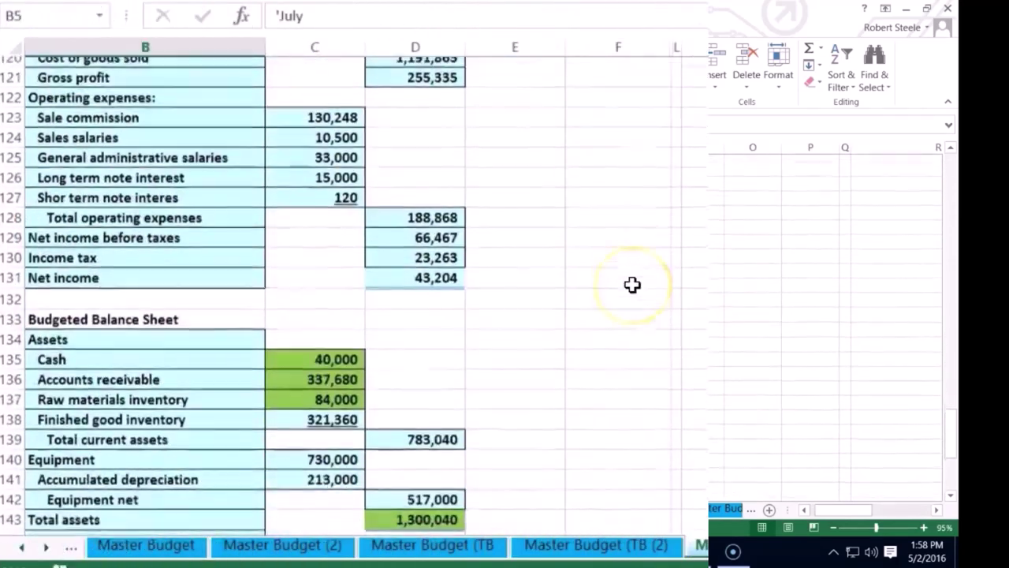
{"action": "scroll", "coordinate": [671, 306], "scroll_direction": "down", "scroll_amount": 1}
{"action": "left_click", "coordinate": [334, 349]}
{"action": "right_click", "coordinate": [332, 349]}
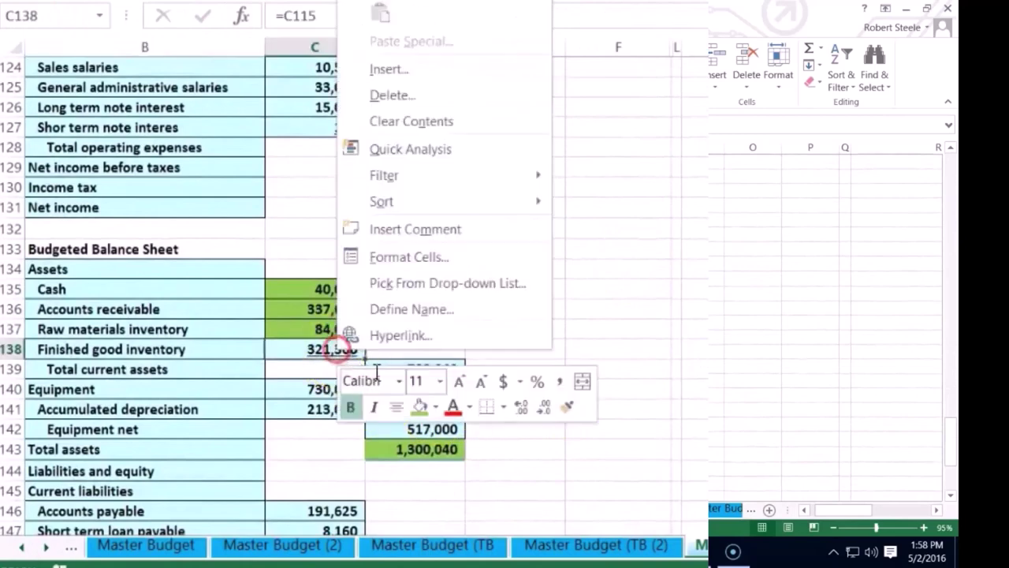
{"action": "left_click", "coordinate": [315, 394]}
- Shade Equipment net (517,000), Equipment (730,000) and Accumulated depreciation (213,000) green
{"action": "left_click", "coordinate": [310, 392]}
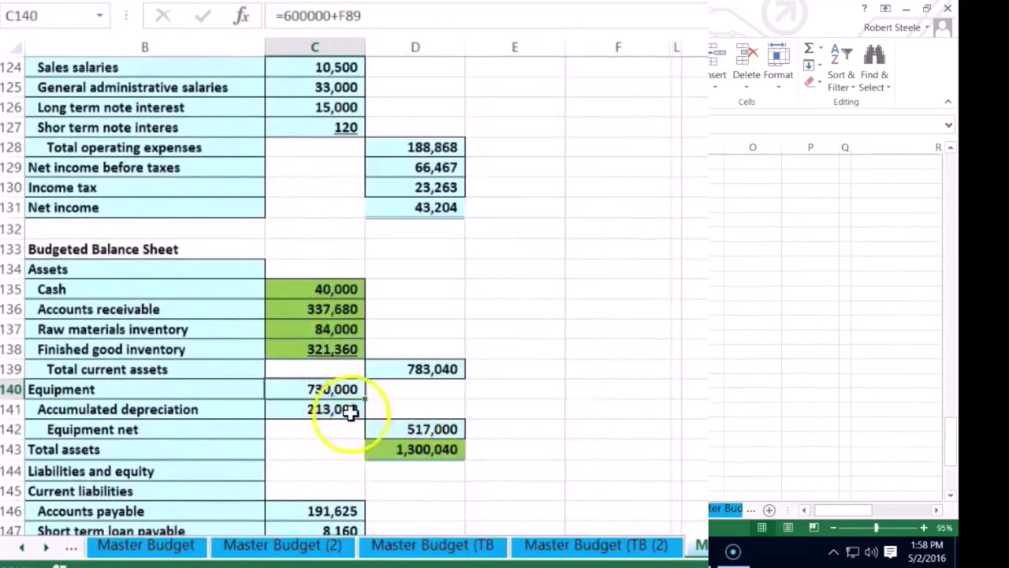
{"action": "left_click", "coordinate": [436, 429]}
{"action": "right_click", "coordinate": [438, 428]}
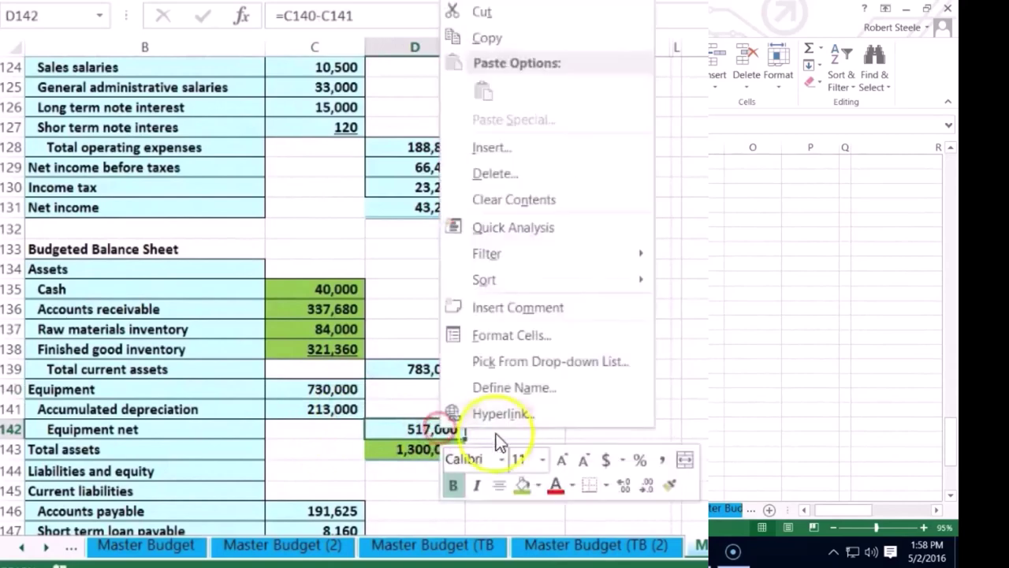
{"action": "left_click_drag", "start_coordinate": [333, 388], "coordinate": [339, 402]}
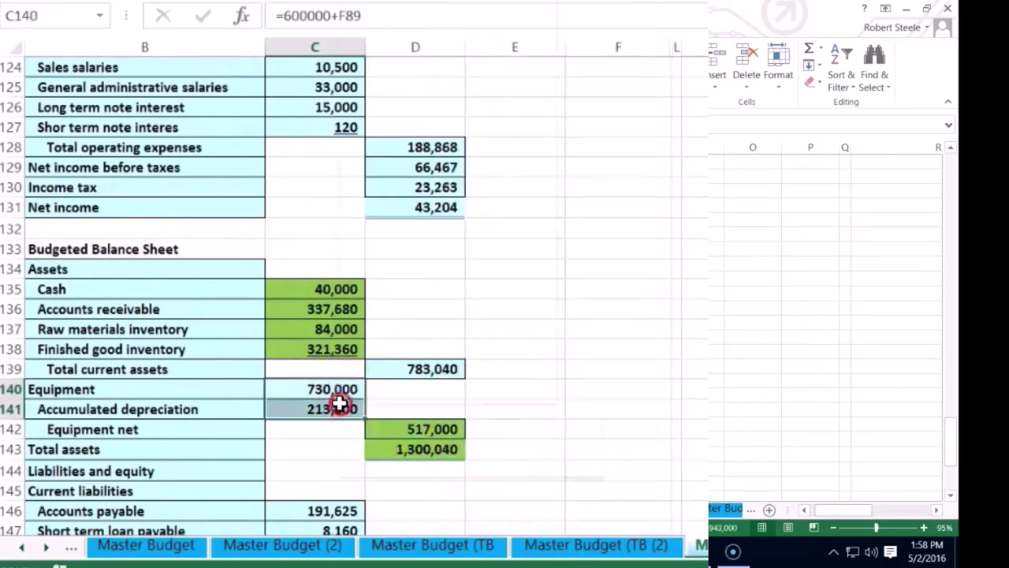
{"action": "right_click", "coordinate": [339, 404]}
{"action": "left_click", "coordinate": [425, 461]}
{"action": "left_click", "coordinate": [635, 374]}
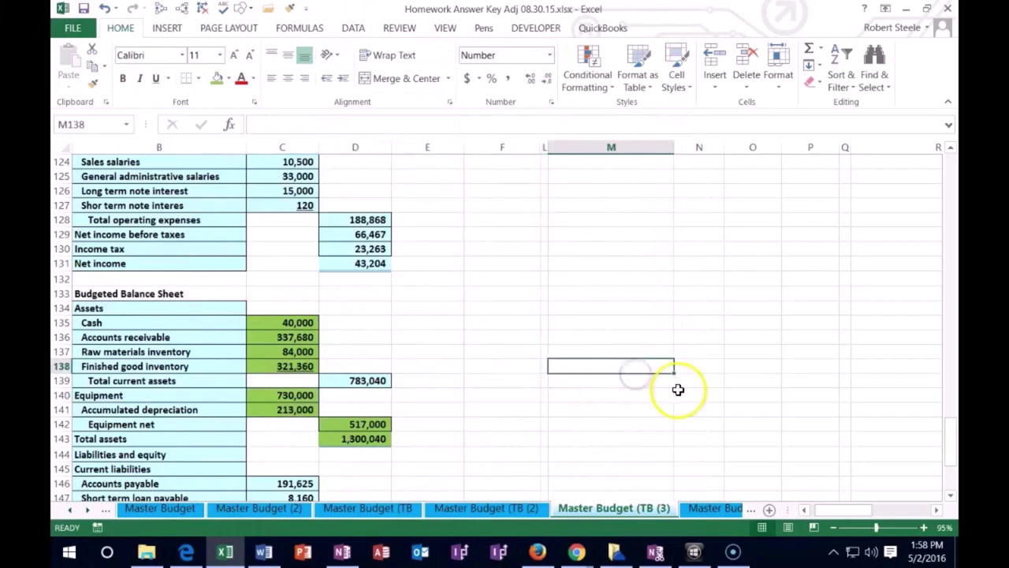
{"action": "scroll", "coordinate": [685, 384], "scroll_direction": "up", "scroll_amount": 20}
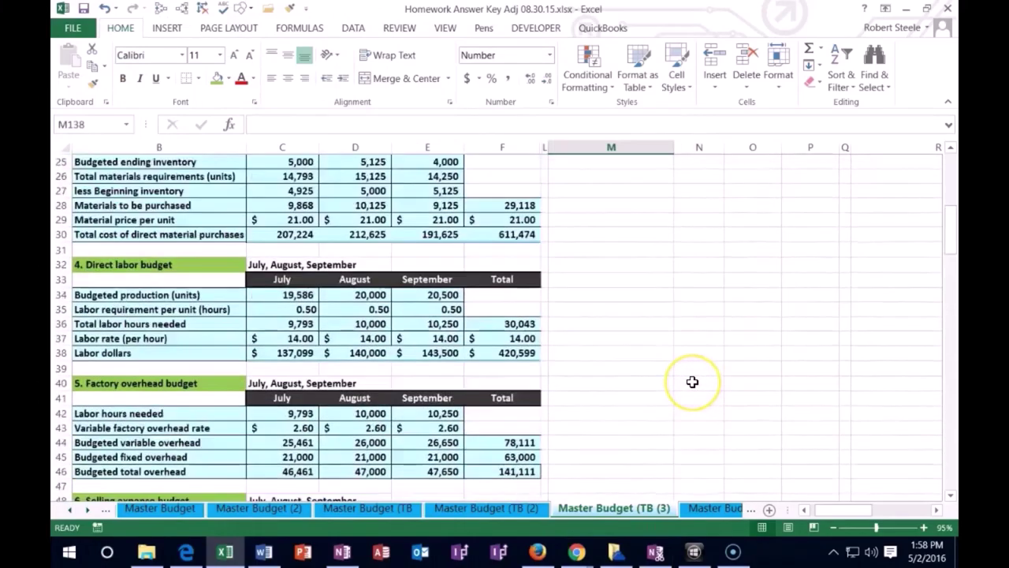
- Shade ending Equipment and Acc. Depre. balances P6:P7 and Finished goods P5 green
{"action": "scroll", "coordinate": [693, 382], "scroll_direction": "up", "scroll_amount": 8}
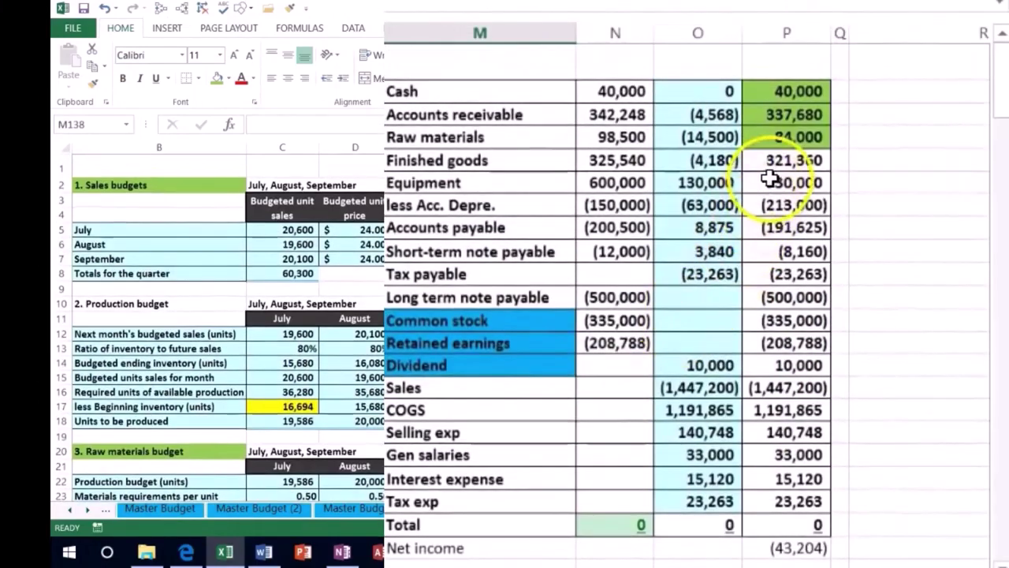
{"action": "left_click_drag", "start_coordinate": [780, 182], "coordinate": [781, 201]}
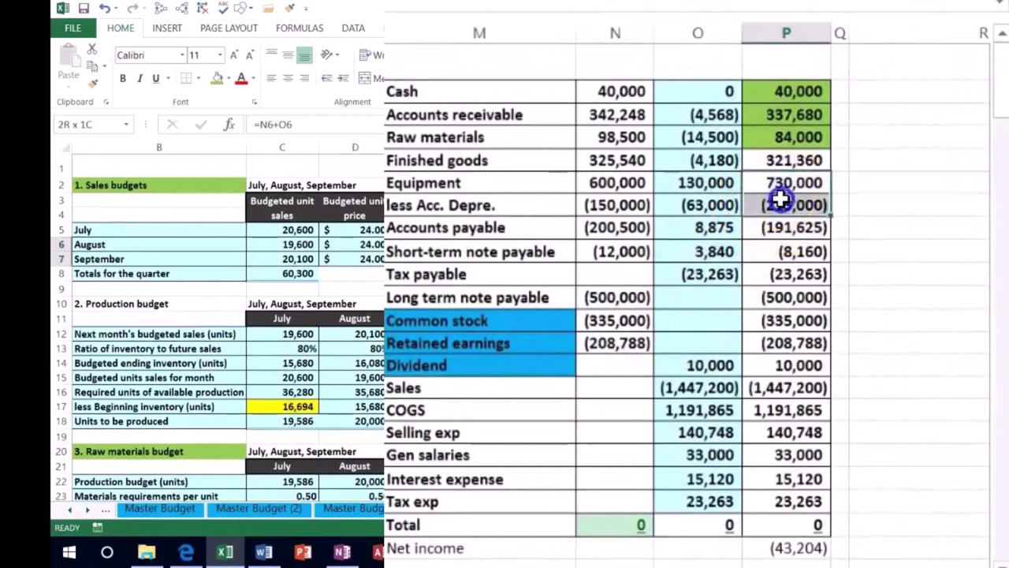
{"action": "right_click", "coordinate": [778, 204]}
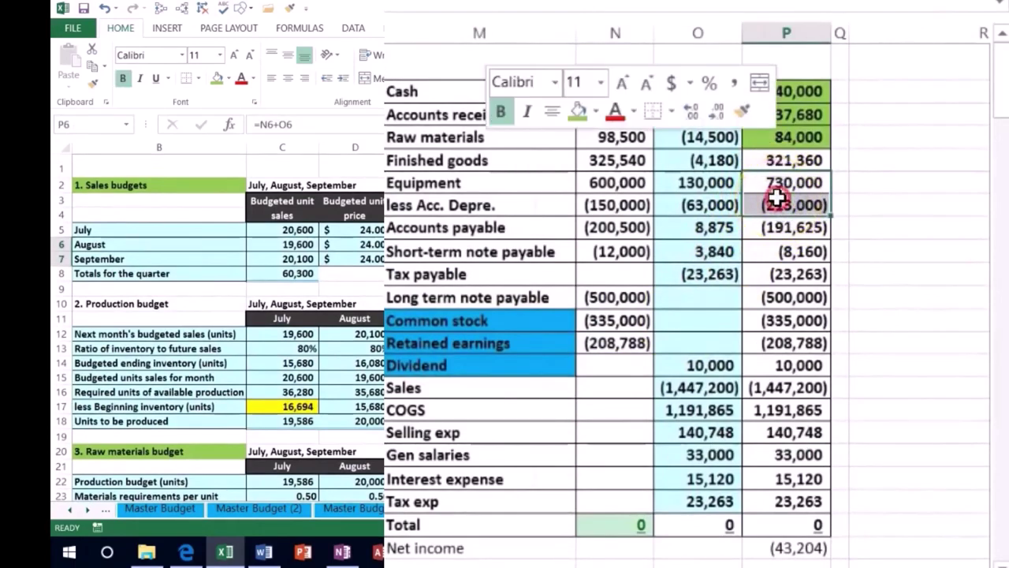
{"action": "left_click", "coordinate": [580, 116]}
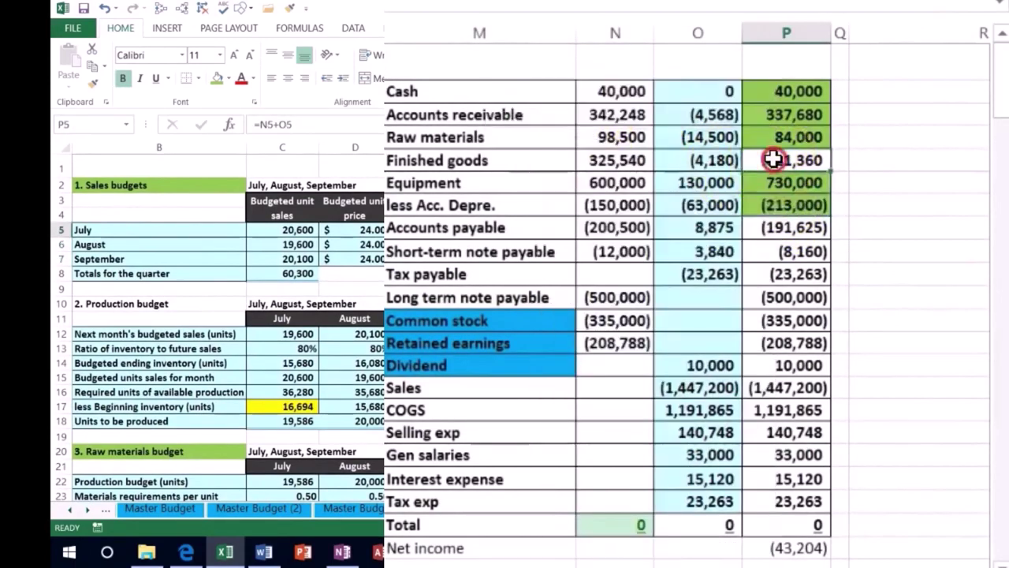
{"action": "right_click", "coordinate": [773, 161]}
{"action": "left_click", "coordinate": [575, 115]}
{"action": "left_click", "coordinate": [790, 227]}
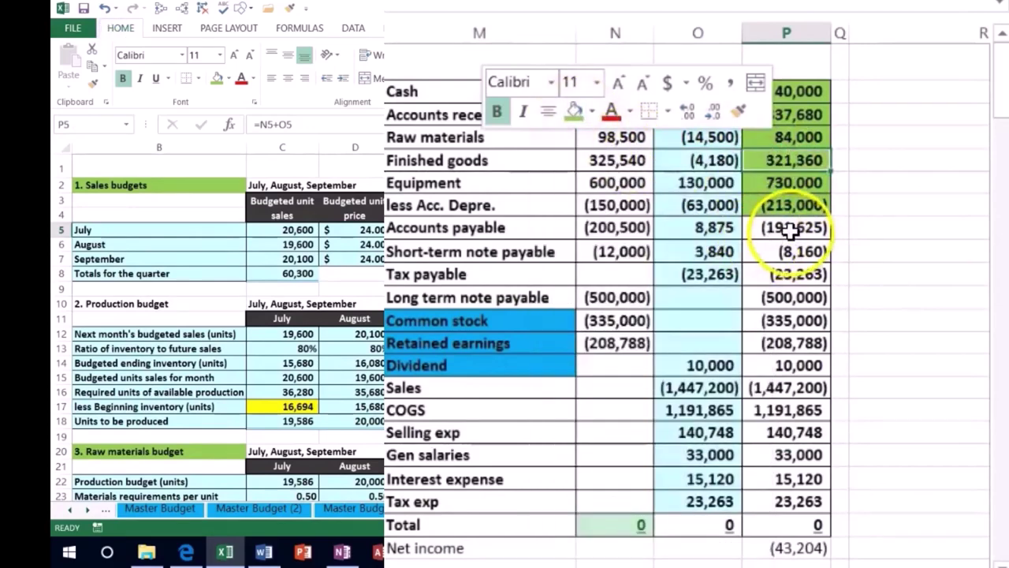